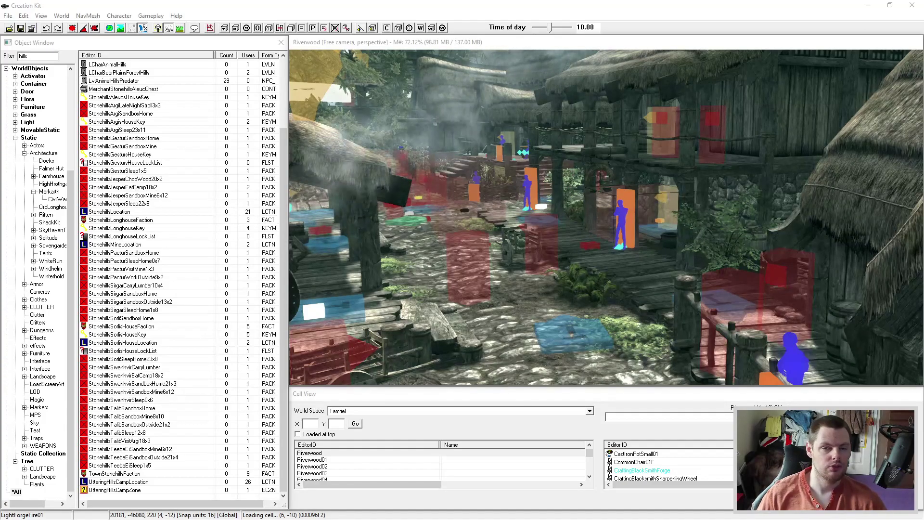
# - Set the time of day to 23.75 and examine the lit gable windows of the Riverwood farmhouse
pyautogui.moveTo(661, 250); pyautogui.dragTo(702, 236, button='middle')
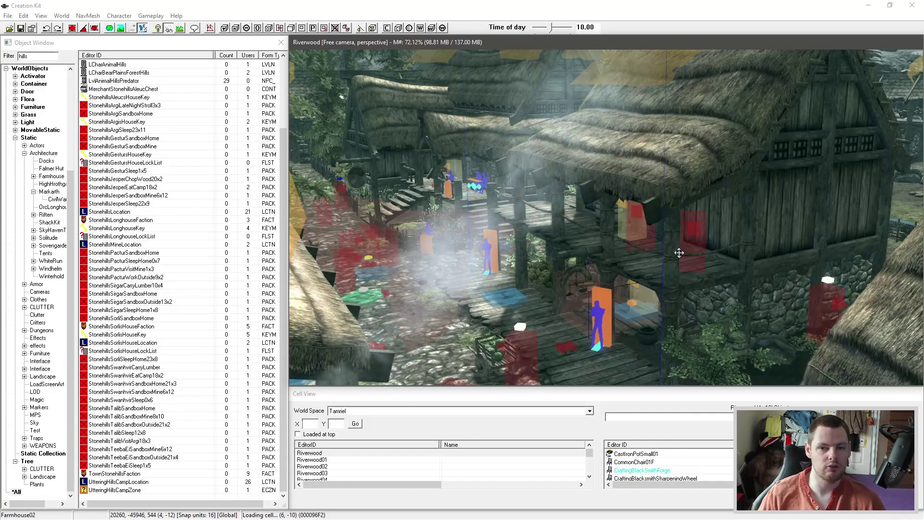
pyautogui.moveTo(680, 255); pyautogui.dragTo(673, 248, button='middle')
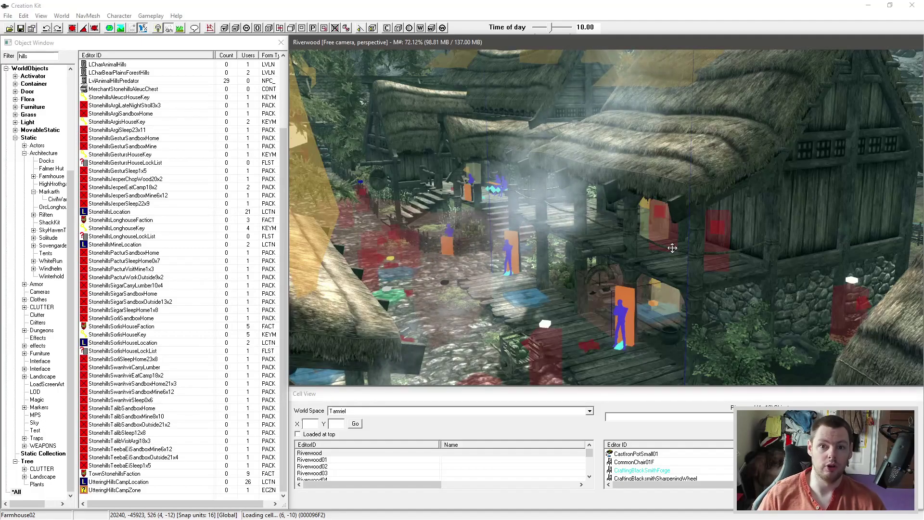
pyautogui.moveTo(673, 250); pyautogui.dragTo(742, 227, button='middle')
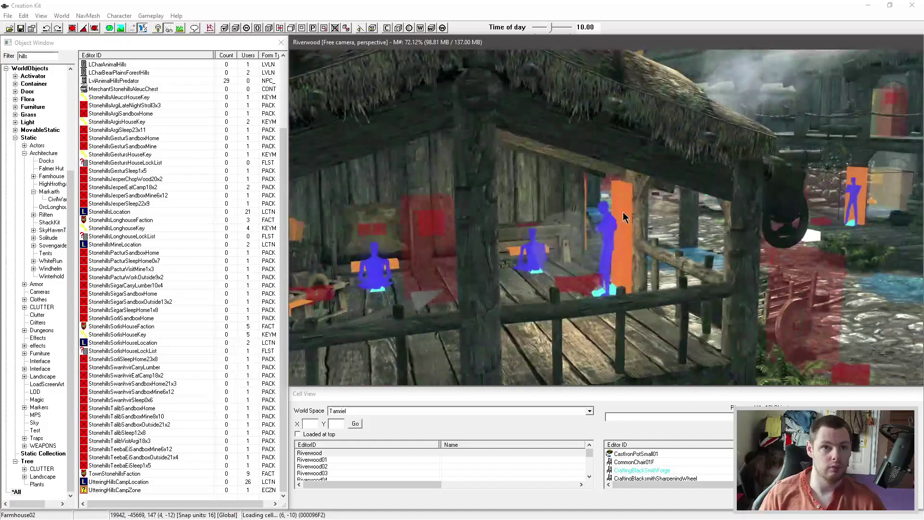
pyautogui.moveTo(623, 212); pyautogui.dragTo(667, 195, button='middle')
pyautogui.scroll(-4, 638, 219)
pyautogui.scroll(-3, 670, 199)
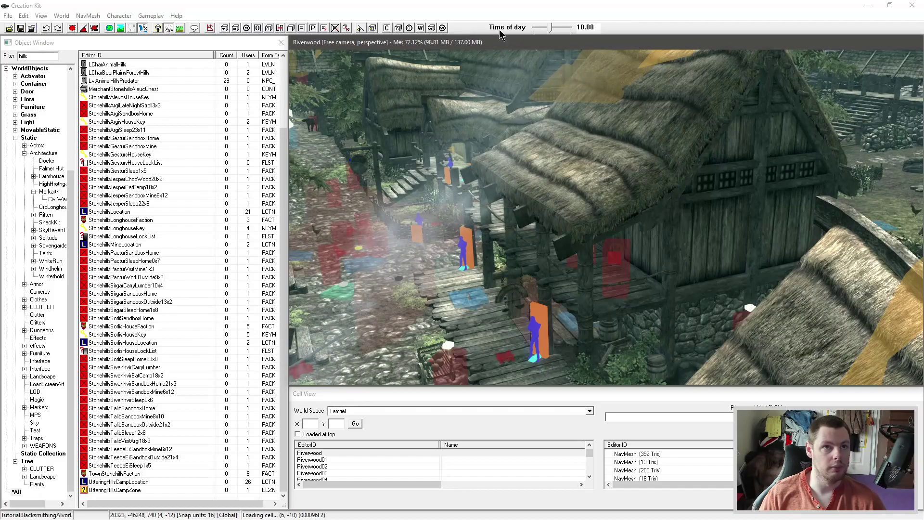
pyautogui.moveTo(552, 28); pyautogui.dragTo(574, 28)
pyautogui.moveTo(676, 129); pyautogui.dragTo(588, 196, button='middle')
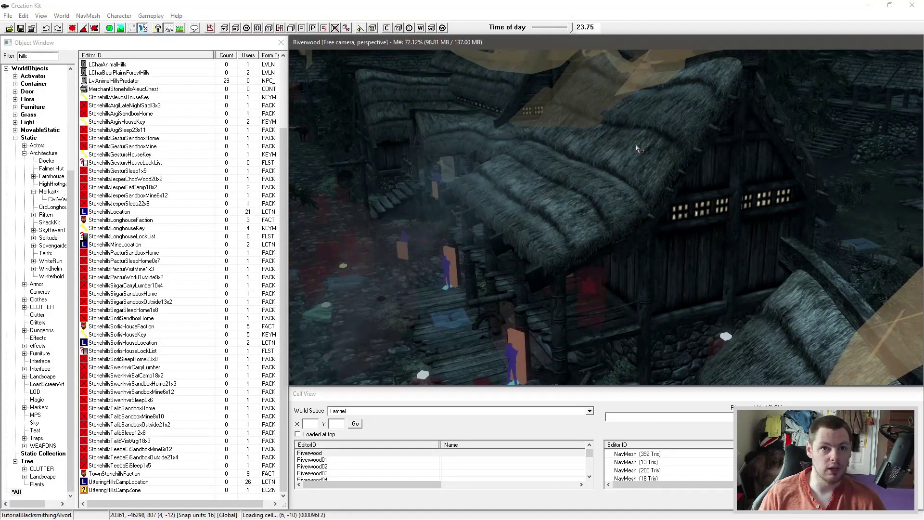
pyautogui.click(685, 202)
pyautogui.scroll(3, 592, 200)
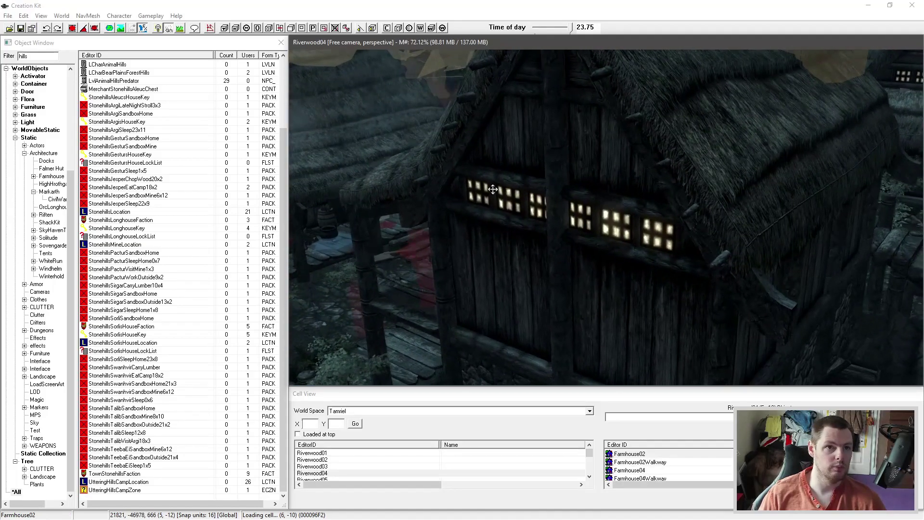
pyautogui.moveTo(493, 189); pyautogui.dragTo(512, 186, button='middle')
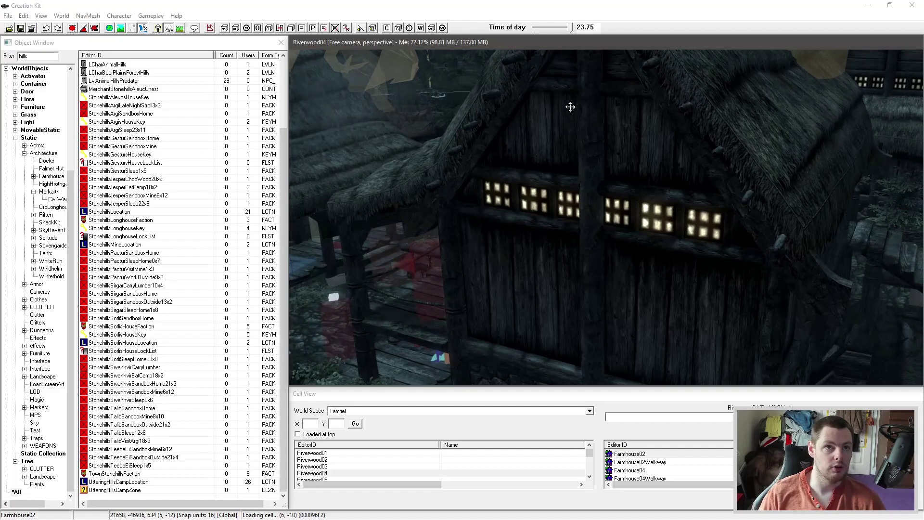
# - Set the time of day to 11.50 and examine the farmhouse's windows and porch in daylight
pyautogui.moveTo(571, 28); pyautogui.dragTo(553, 27)
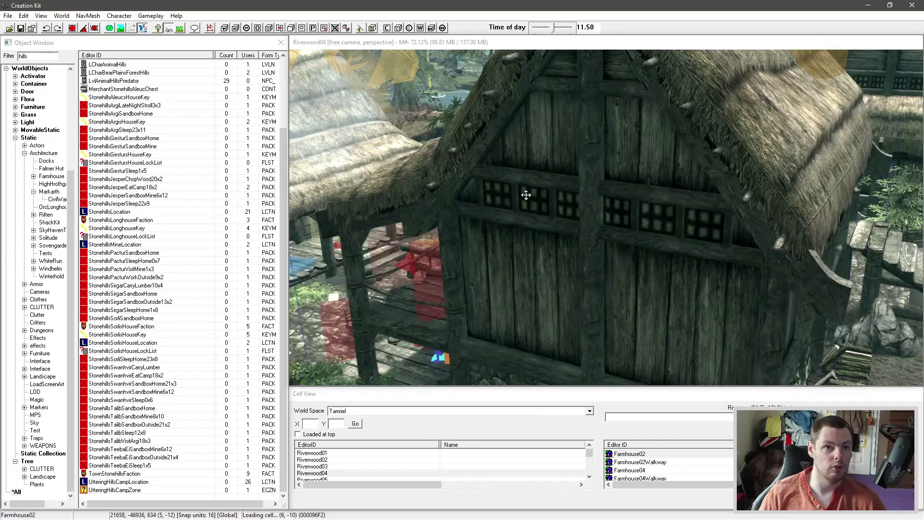
pyautogui.keyDown('shift'); pyautogui.moveTo(656, 209); pyautogui.dragTo(701, 213, button='middle'); pyautogui.keyUp('shift')
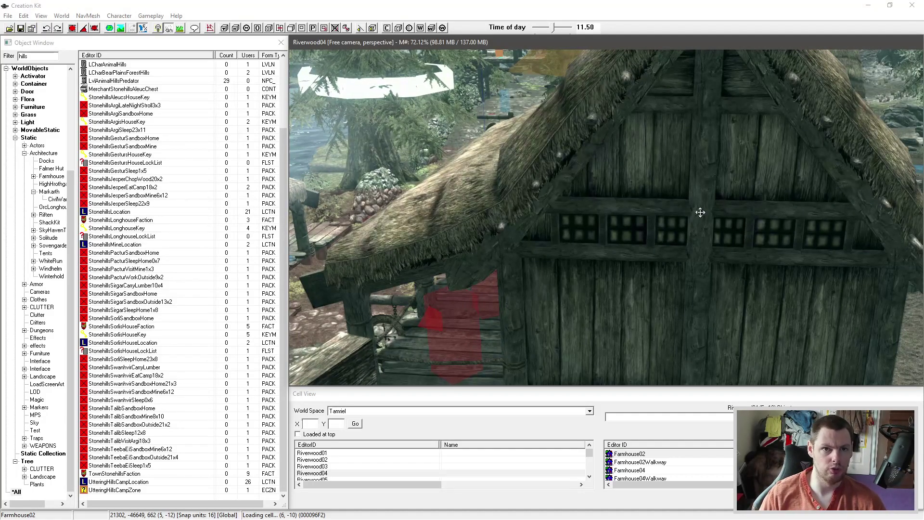
pyautogui.keyDown('shift'); pyautogui.moveTo(700, 215); pyautogui.dragTo(784, 188, button='middle'); pyautogui.keyUp('shift')
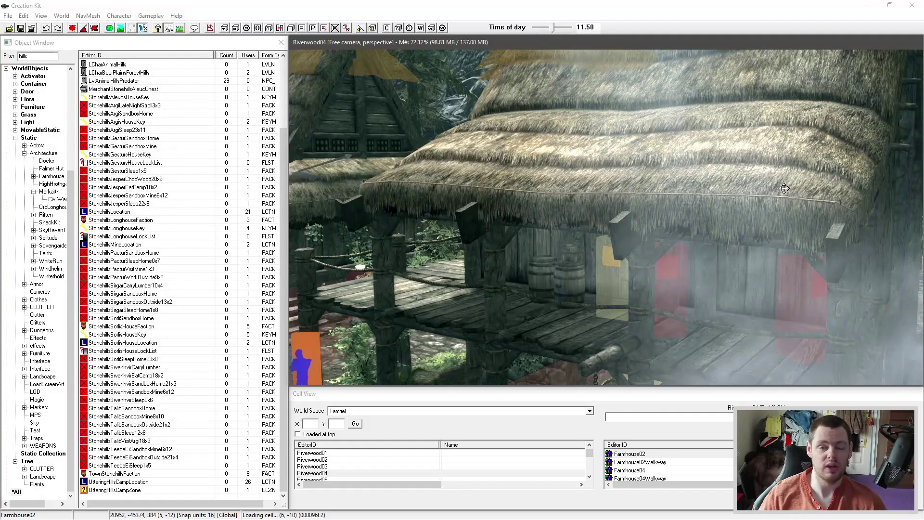
pyautogui.keyDown('shift'); pyautogui.moveTo(784, 188); pyautogui.dragTo(705, 209, button='middle'); pyautogui.keyUp('shift')
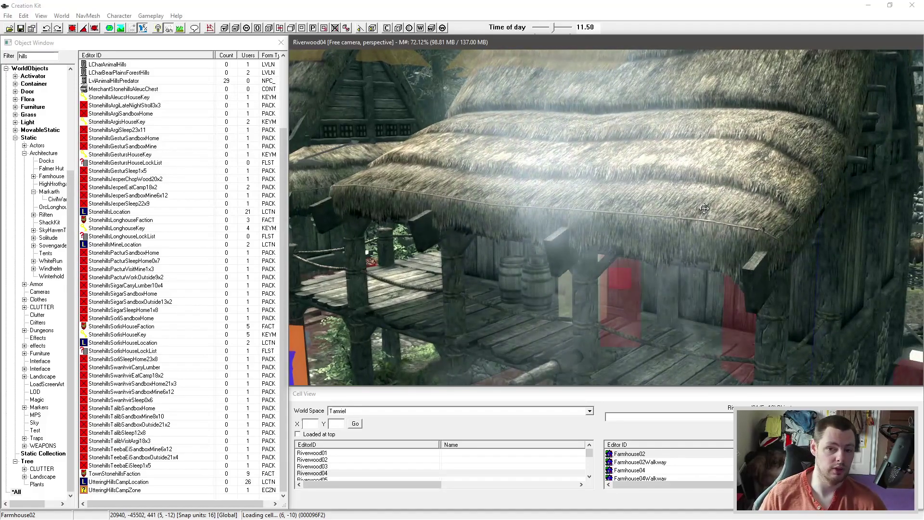
pyautogui.moveTo(704, 209); pyautogui.dragTo(600, 227, button='middle')
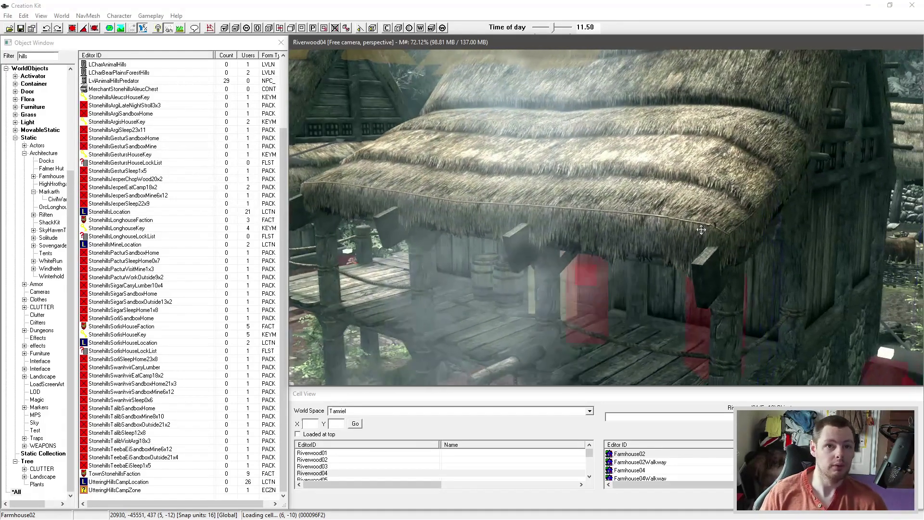
pyautogui.scroll(-3, 600, 226)
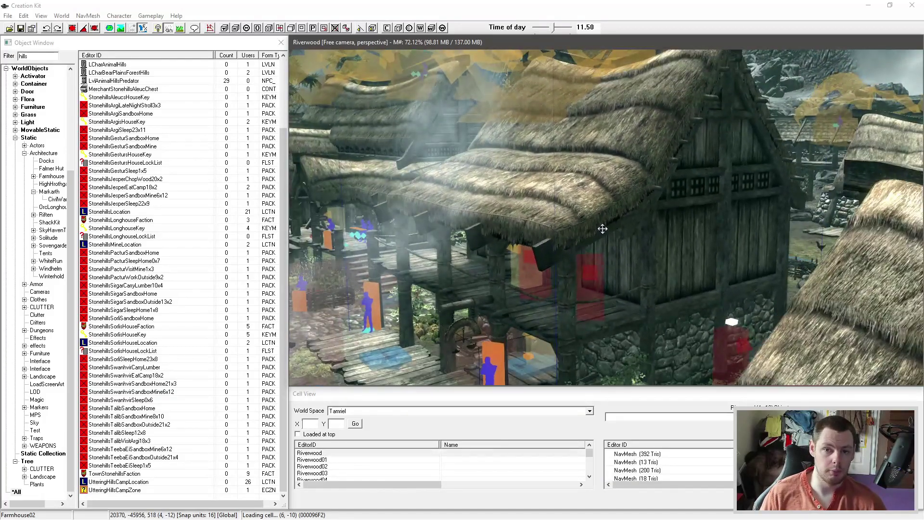
pyautogui.scroll(-2, 603, 229)
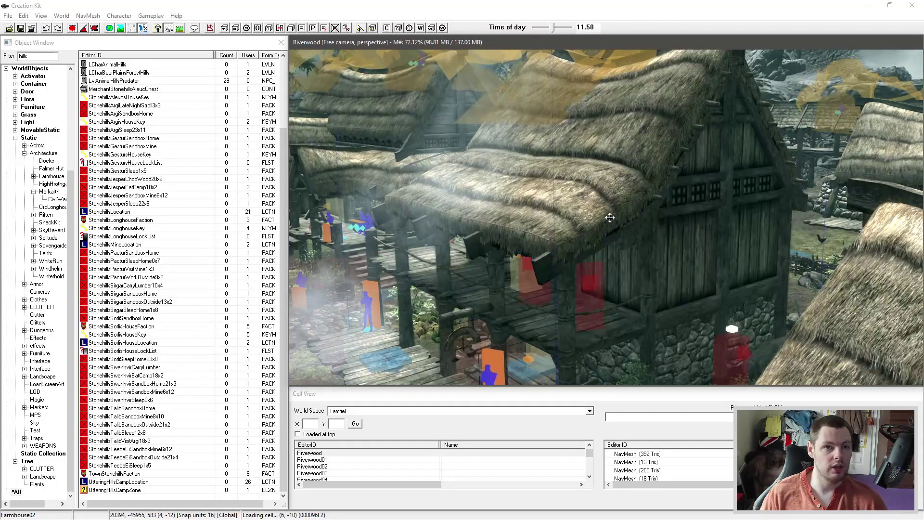
# - Open the Farmhouse02 reference's emittance settings and look through the available exterior light options
pyautogui.doubleClick(573, 235)
pyautogui.moveTo(523, 149); pyautogui.dragTo(435, 173)
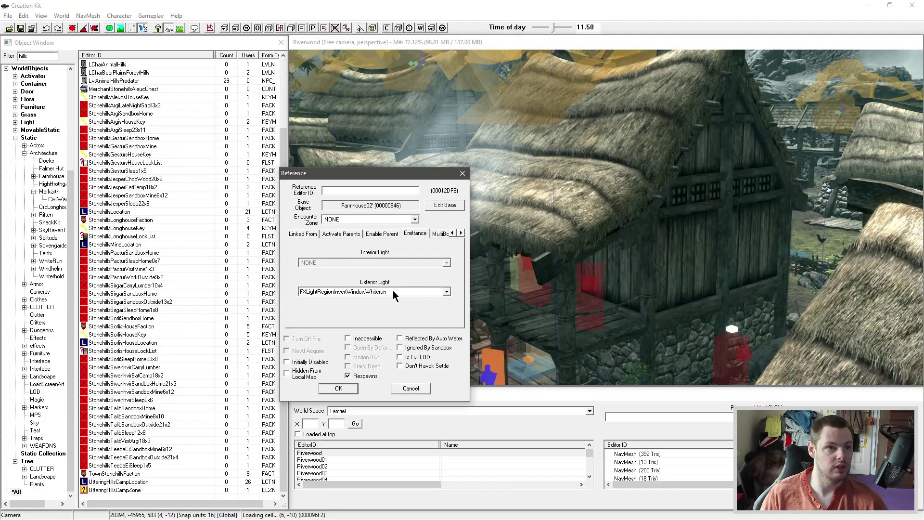
pyautogui.click(373, 291)
pyautogui.scroll(3, 397, 316)
pyautogui.scroll(10, 395, 316)
pyautogui.moveTo(449, 322)
pyautogui.mouseDown()
pyautogui.moveTo(449, 306)
pyautogui.moveTo(448, 338)
pyautogui.mouseUp()
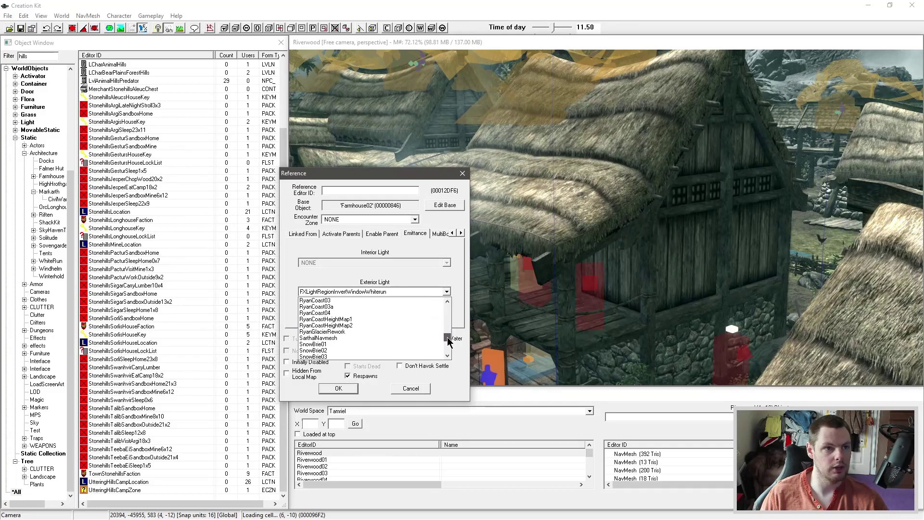
pyautogui.click(426, 293)
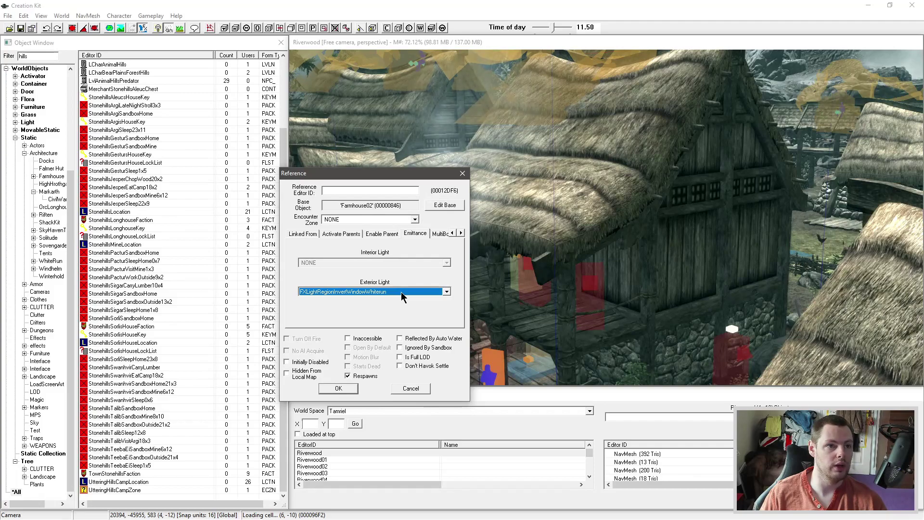
pyautogui.click(401, 292)
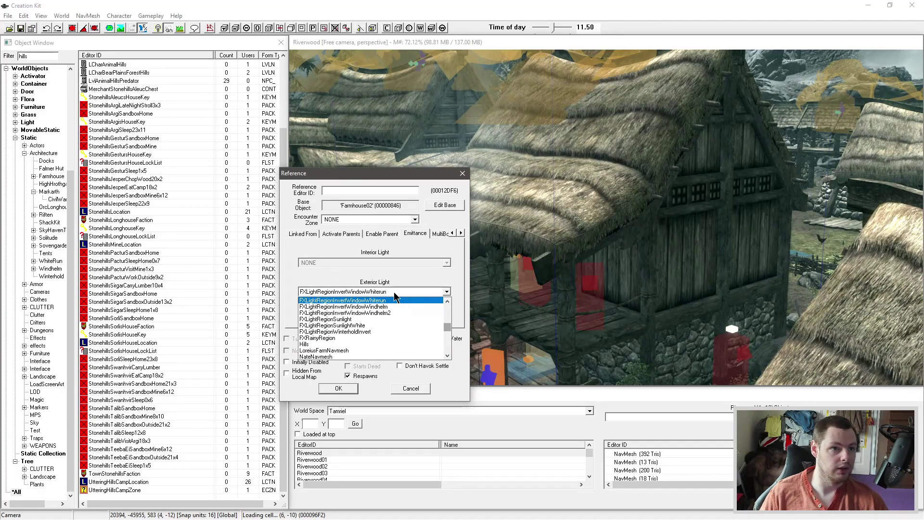
pyautogui.click(362, 291)
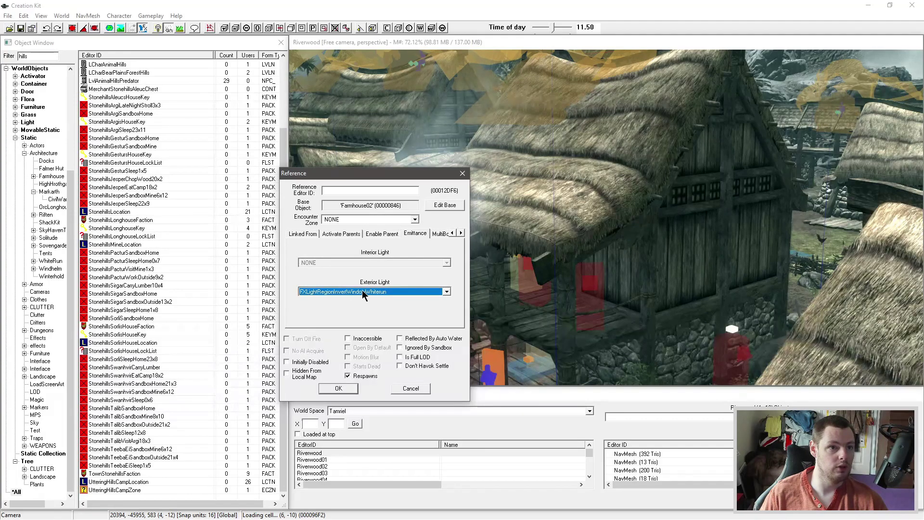
# - Place the reference window clear of the farmhouse and set the time of day to 23.75
pyautogui.moveTo(389, 171); pyautogui.dragTo(322, 154)
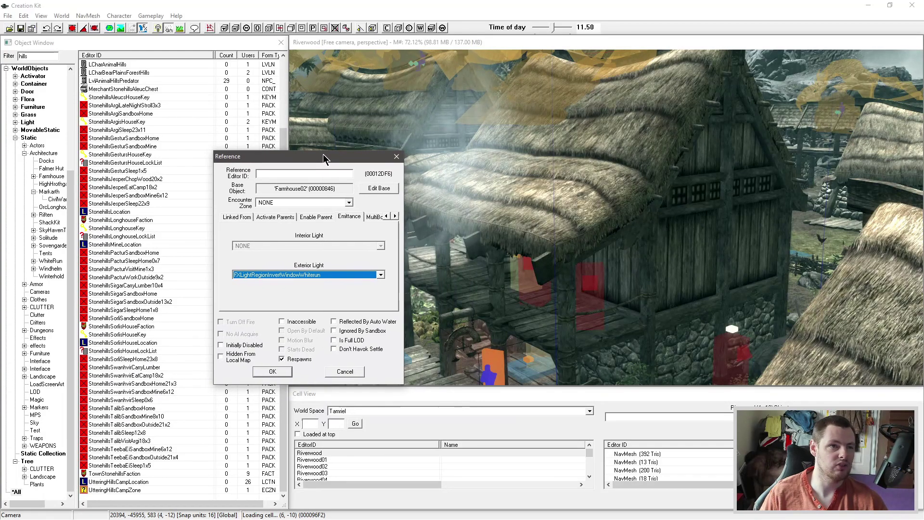
pyautogui.moveTo(555, 27); pyautogui.dragTo(571, 27)
pyautogui.click(338, 157)
# - Preview the farmhouse's exterior light as FXLightRegionInvertWindowWindhelm, FXLightRegionInvertWindowSolitude, FXLightRegionInvertWindowWhiterun and FXLightRegionInvertWindowWindhelm2
pyautogui.click(323, 275)
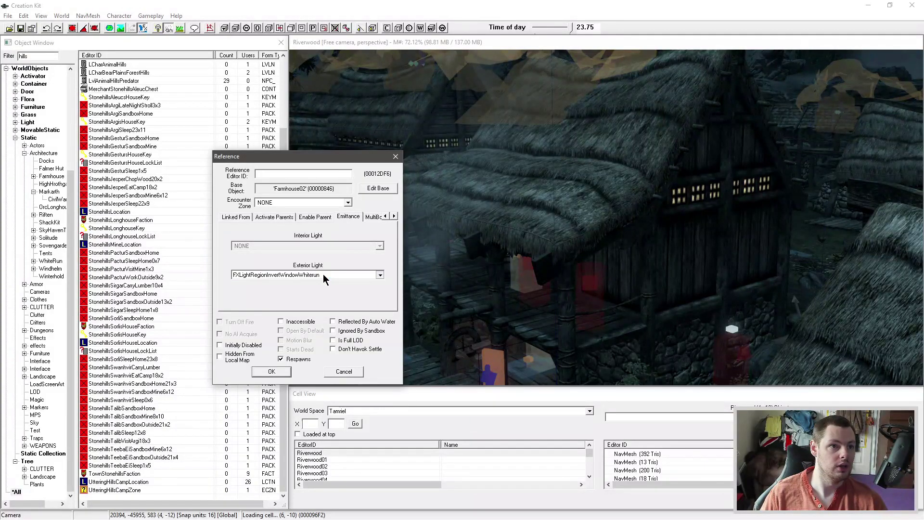
pyautogui.scroll(-1, 323, 275)
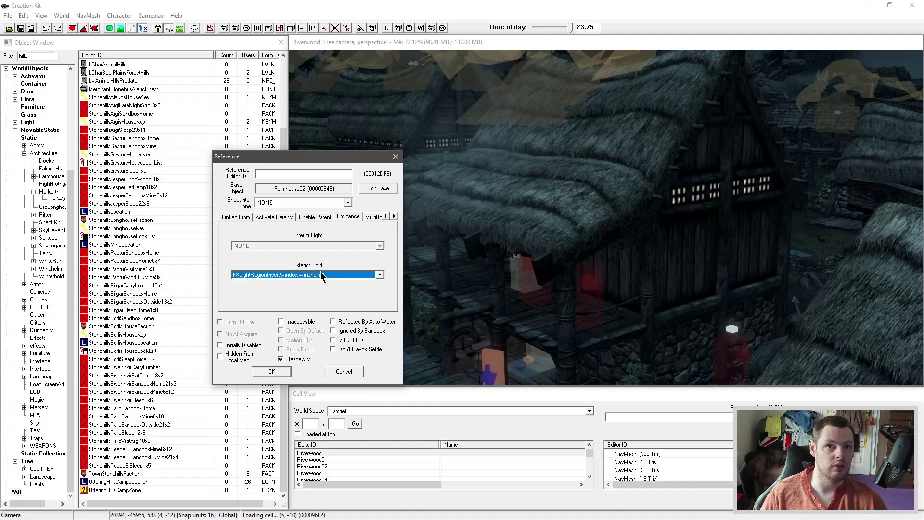
pyautogui.scroll(2, 320, 271)
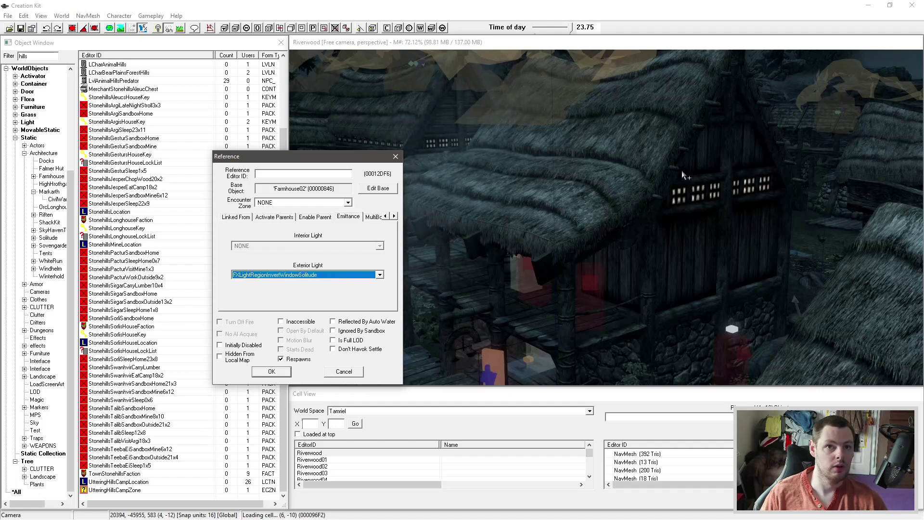
pyautogui.click(304, 276)
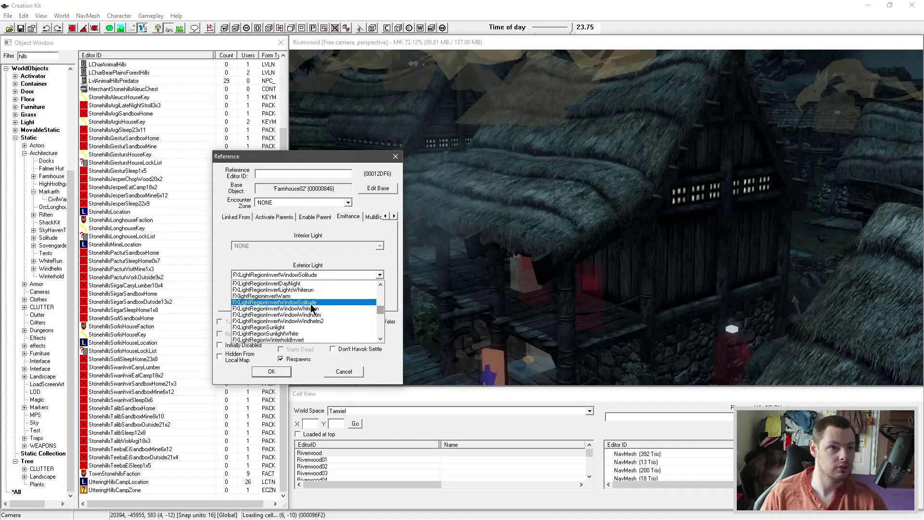
pyautogui.click(311, 309)
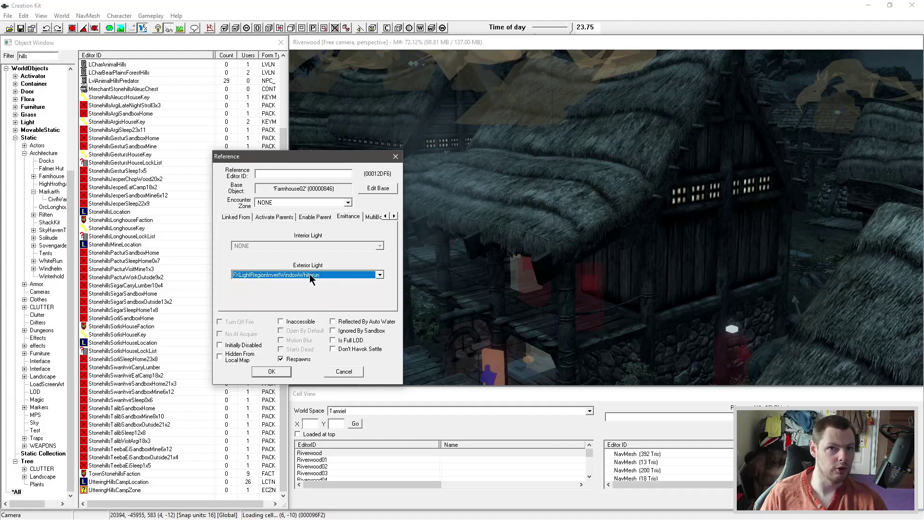
pyautogui.click(309, 274)
pyautogui.click(309, 296)
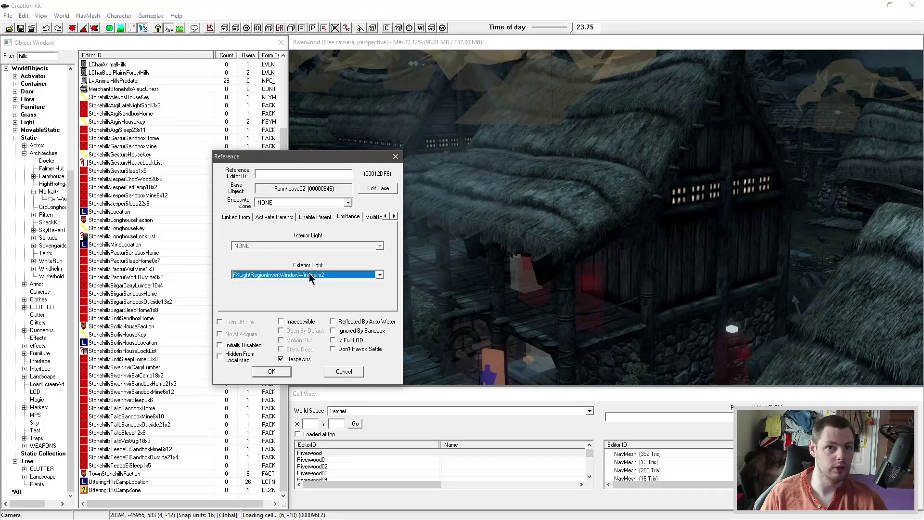
# - Compare the Windhelm, Whiterun, Windhelm2 and Solitude window emittances on the farmhouse again, and discard the reference changes
pyautogui.scroll(2, 309, 273)
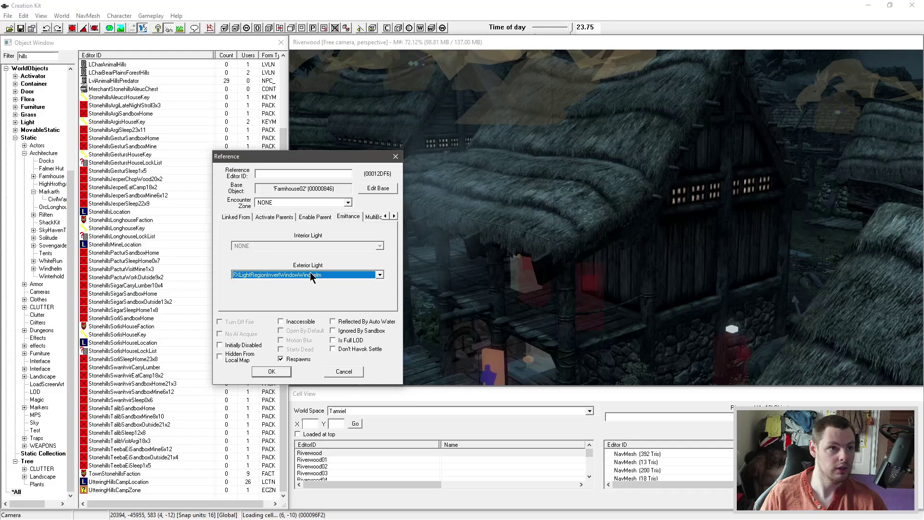
pyautogui.scroll(1, 320, 274)
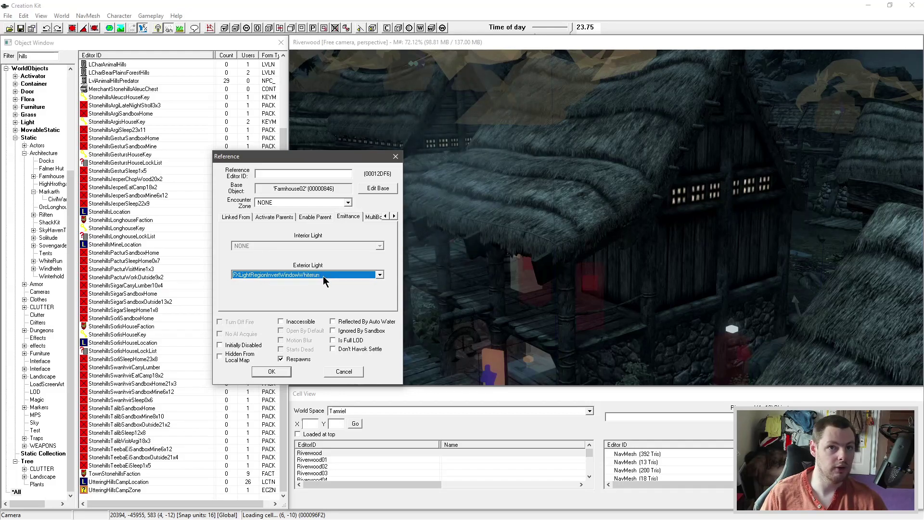
pyautogui.scroll(-2, 323, 276)
pyautogui.scroll(1, 333, 274)
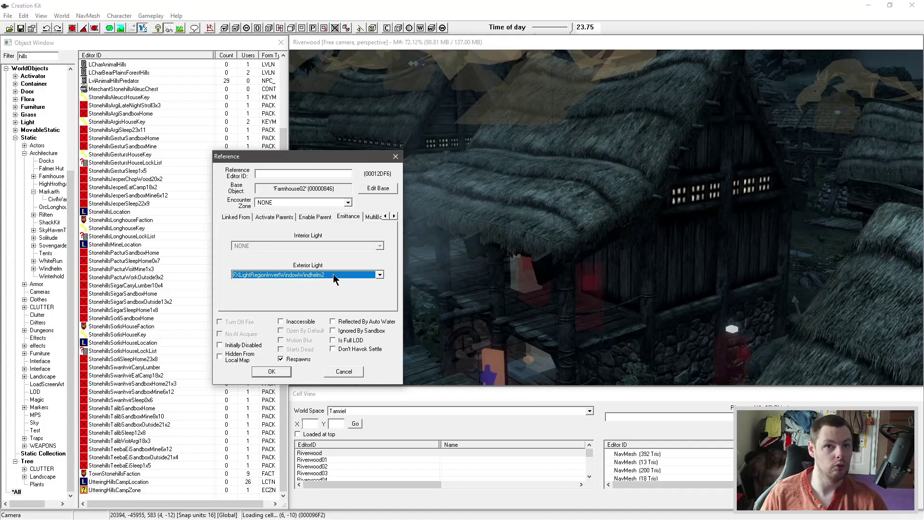
pyautogui.scroll(2, 335, 274)
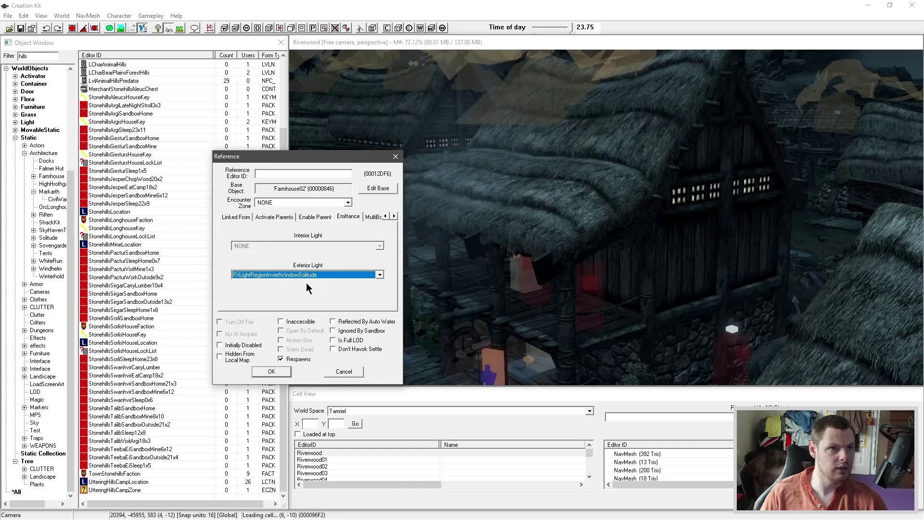
pyautogui.click(343, 371)
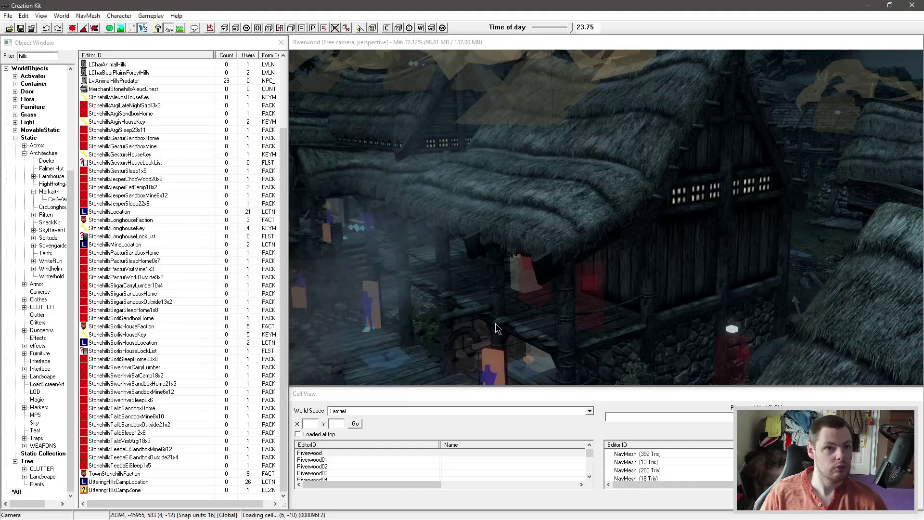
# - Duplicate the LightForgeFire01 light at the blacksmith's porch and move the copy away from the porch
pyautogui.scroll(2, 505, 320)
pyautogui.scroll(5, 567, 312)
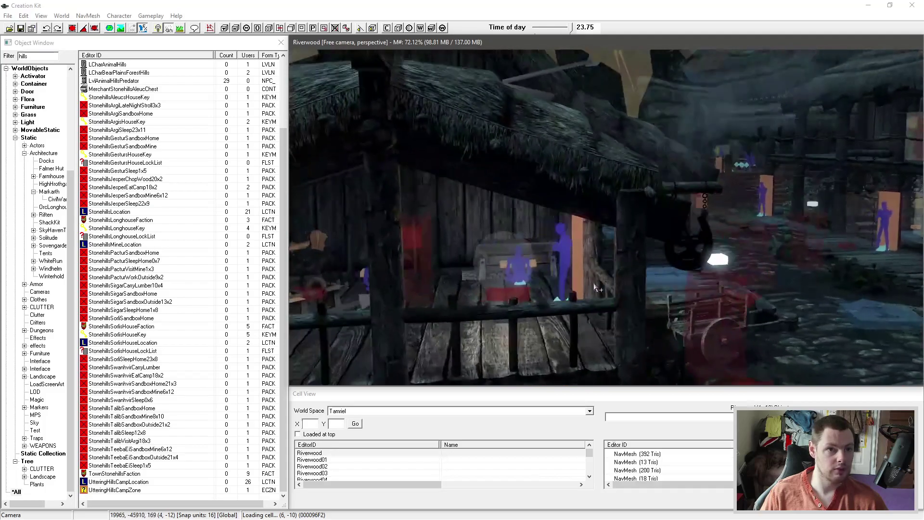
pyautogui.moveTo(595, 286)
pyautogui.keyDown('shift'); pyautogui.mouseDown(button='middle')
pyautogui.moveTo(630, 288)
pyautogui.moveTo(615, 275)
pyautogui.moveTo(583, 288)
pyautogui.mouseUp(button='middle'); pyautogui.keyUp('shift')
pyautogui.click(631, 288)
pyautogui.hotkey('ctrl', 'd')
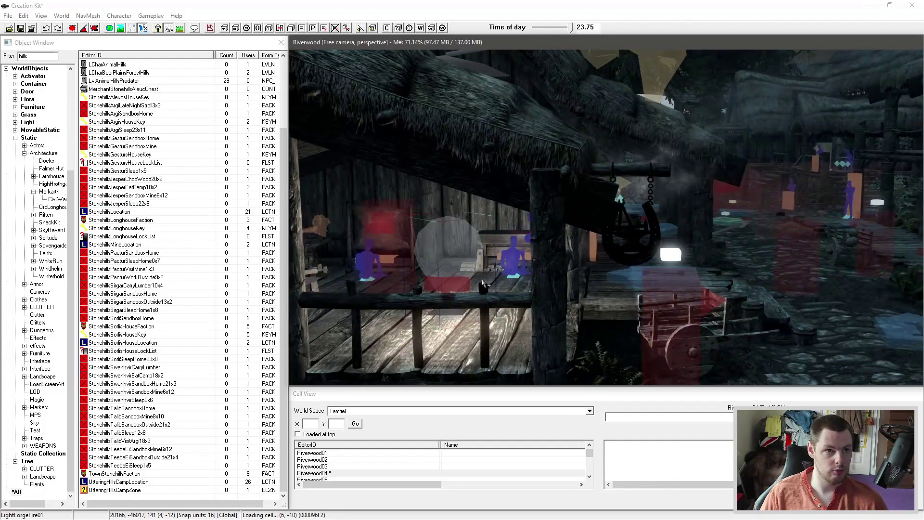
pyautogui.moveTo(467, 259); pyautogui.dragTo(891, 260)
pyautogui.moveTo(891, 260); pyautogui.dragTo(759, 266, button='middle')
pyautogui.moveTo(529, 269); pyautogui.dragTo(466, 248)
# - Set the duplicated LightForgeFire01 light's fade to 4 and apply the reference change
pyautogui.doubleClick(484, 267)
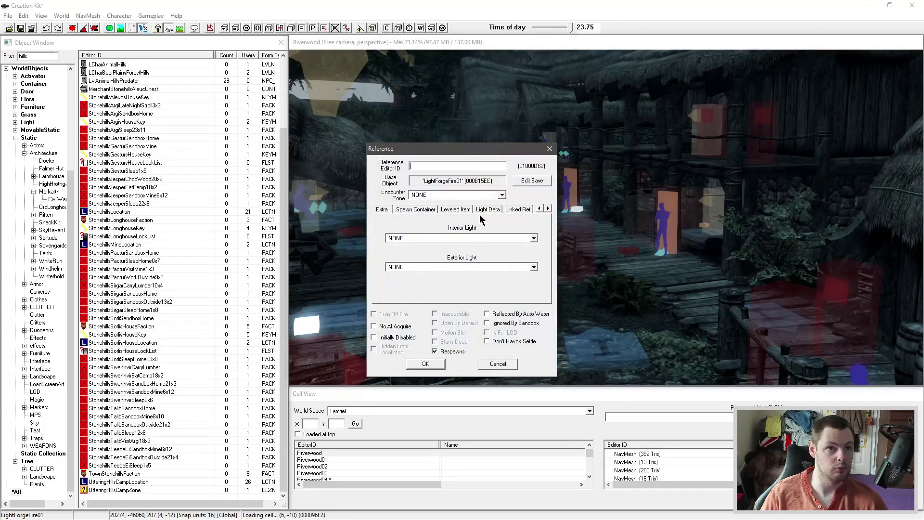
pyautogui.click(482, 212)
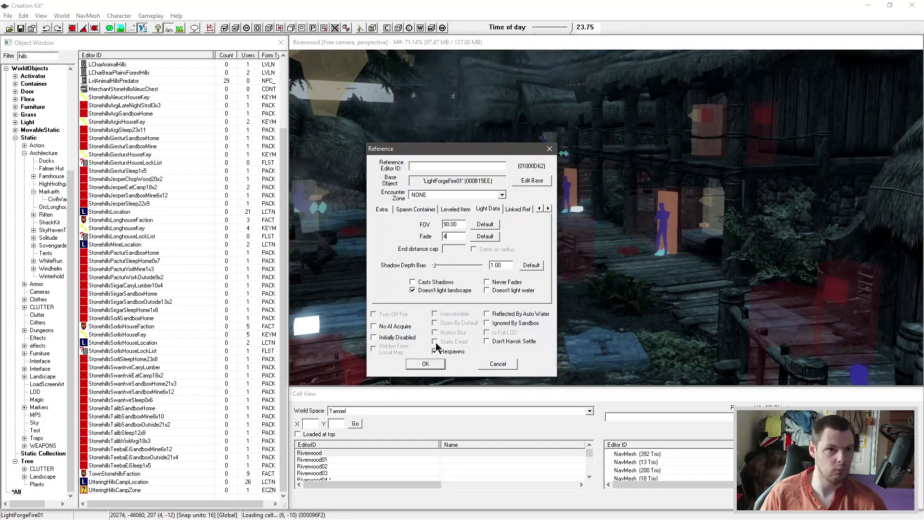
pyautogui.click(425, 363)
# - Move the LightForgeFire01 copy onto the neighbouring porch, beside the wooden post near the steps
pyautogui.keyDown('shift'); pyautogui.moveTo(573, 289); pyautogui.dragTo(712, 285, button='middle'); pyautogui.keyUp('shift')
pyautogui.scroll(2, 713, 285)
pyautogui.moveTo(674, 221); pyautogui.dragTo(503, 214)
pyautogui.scroll(5, 671, 266)
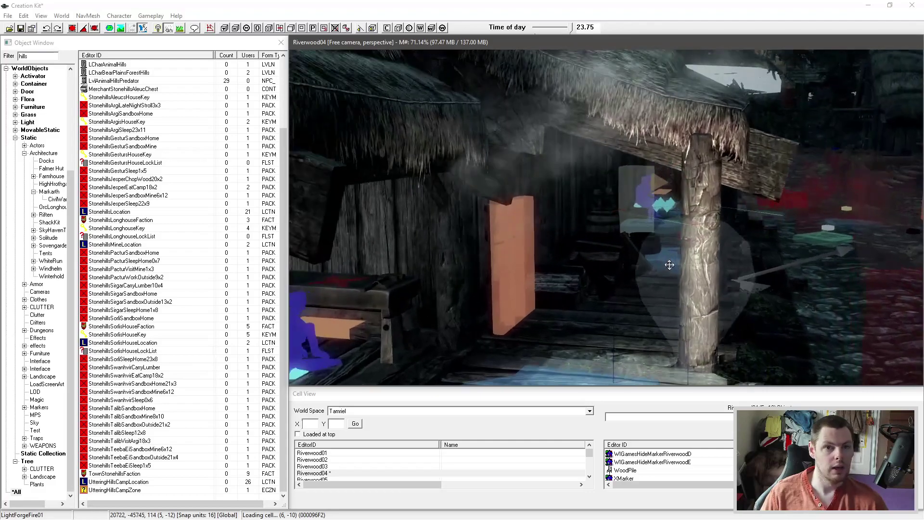
pyautogui.moveTo(671, 266); pyautogui.dragTo(575, 69, button='middle')
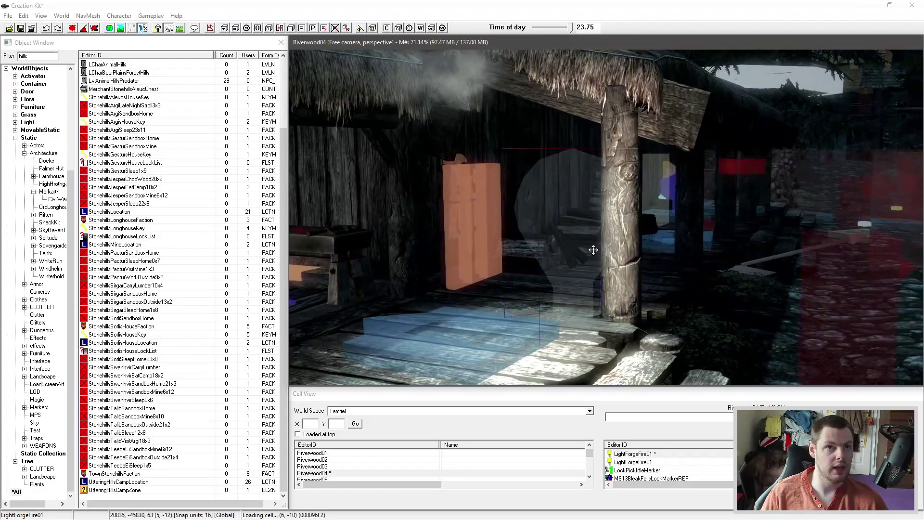
# - Set the time of day to 7.00 and examine the forge light's effect on the porch
pyautogui.moveTo(572, 29); pyautogui.dragTo(547, 27)
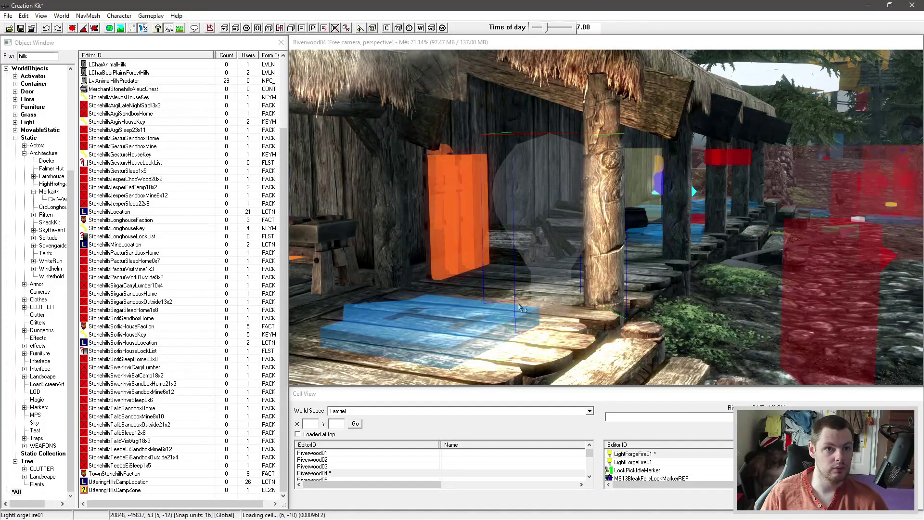
pyautogui.scroll(-3, 581, 305)
pyautogui.keyDown('shift'); pyautogui.moveTo(581, 306); pyautogui.dragTo(606, 294, button='middle'); pyautogui.keyUp('shift')
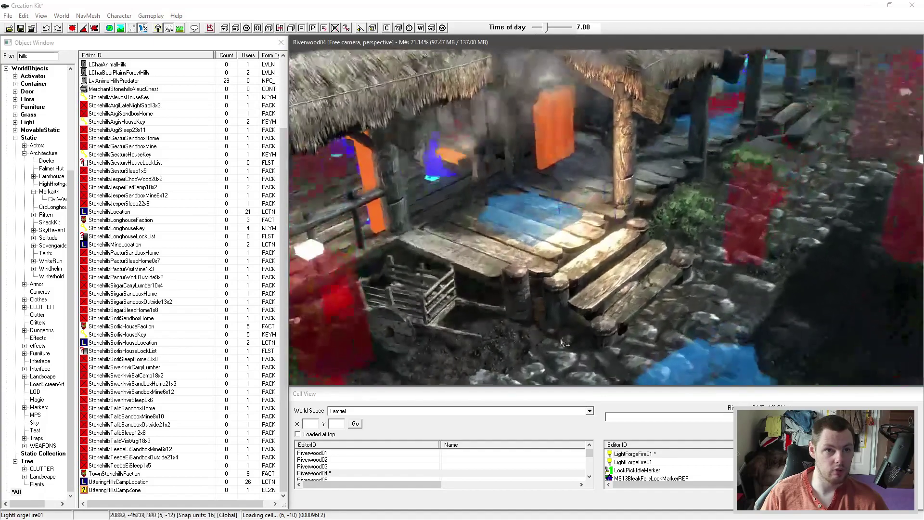
pyautogui.scroll(-4, 608, 297)
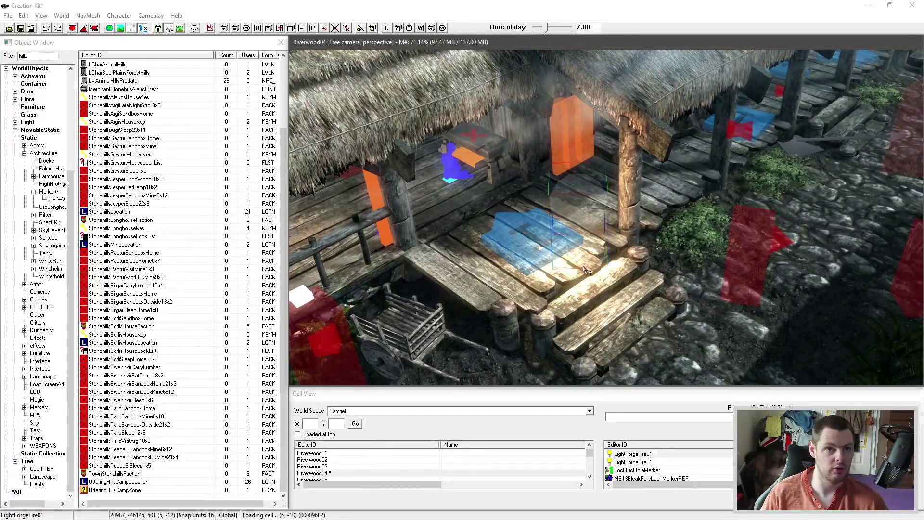
pyautogui.scroll(5, 629, 263)
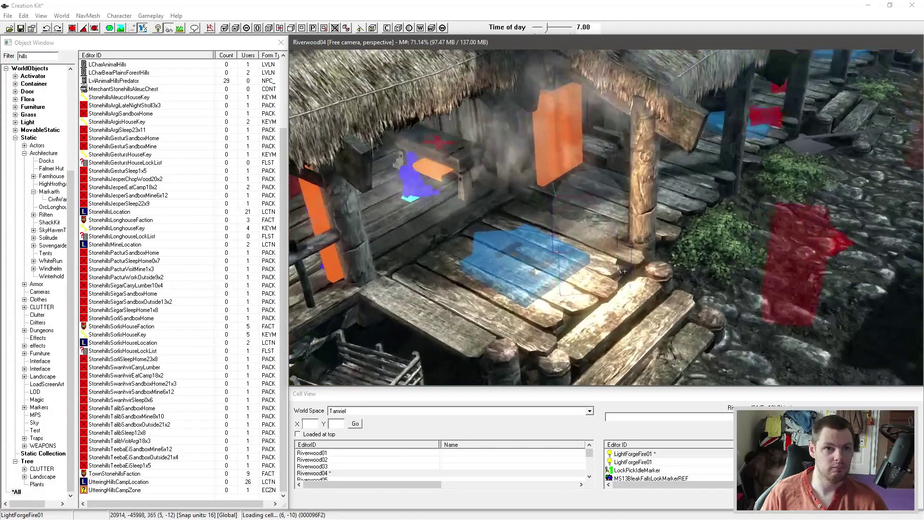
pyautogui.scroll(5, 628, 264)
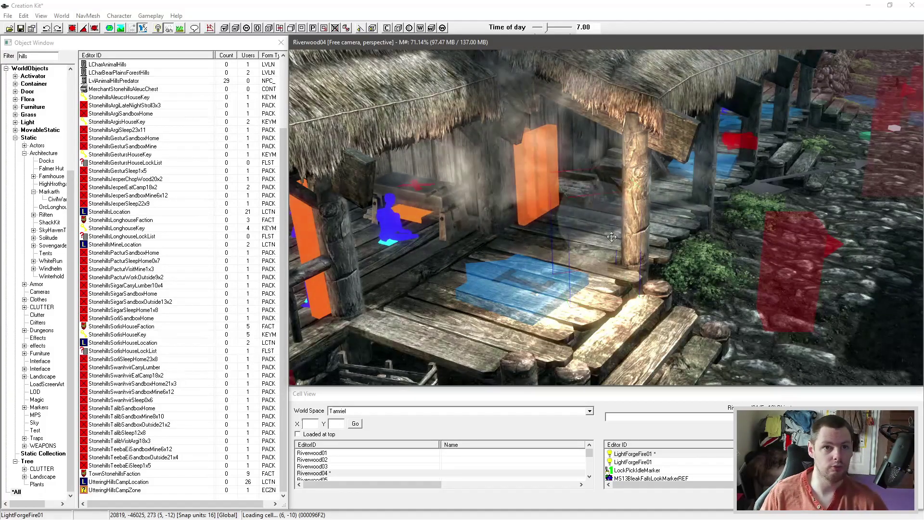
pyautogui.scroll(3, 600, 226)
pyautogui.scroll(3, 601, 225)
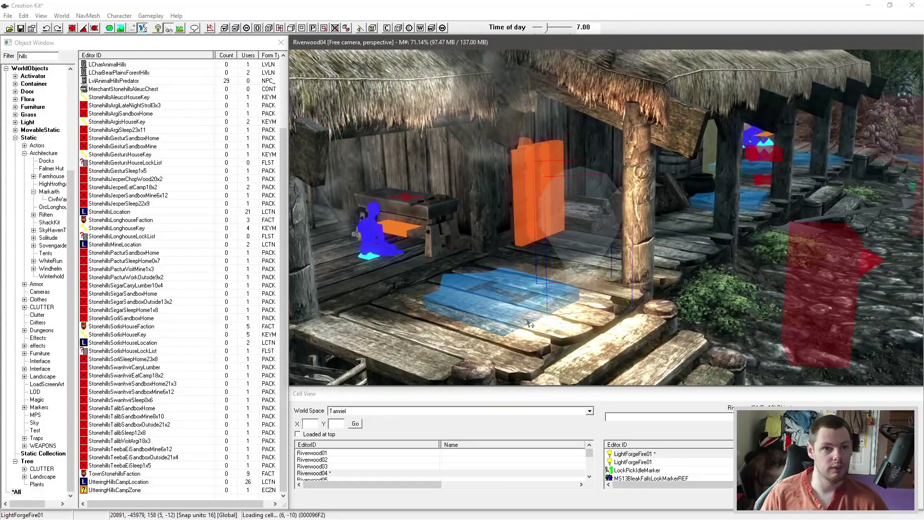
# - Open the emittance settings of the LightForgeFire01 copy beside the porch post
pyautogui.doubleClick(601, 226)
pyautogui.moveTo(534, 159); pyautogui.dragTo(388, 194)
pyautogui.click(417, 253)
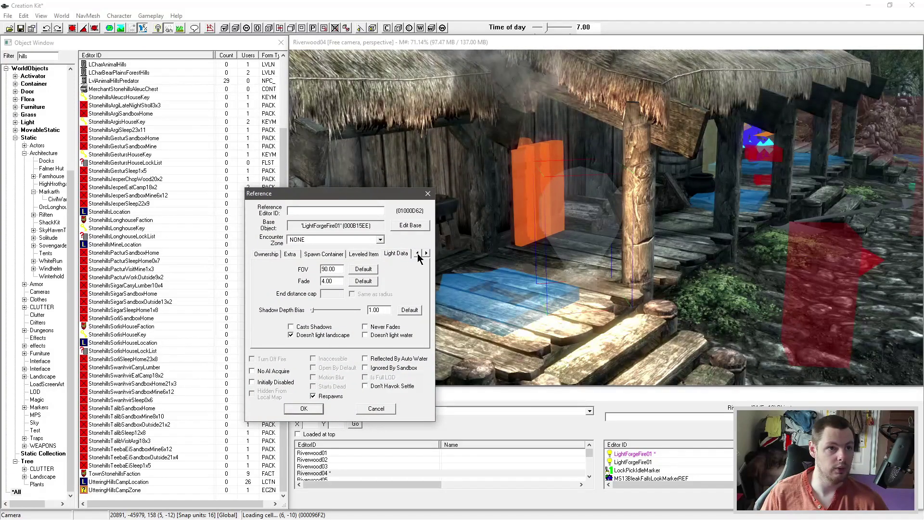
pyautogui.click(427, 253)
pyautogui.click(426, 254)
pyautogui.click(427, 254)
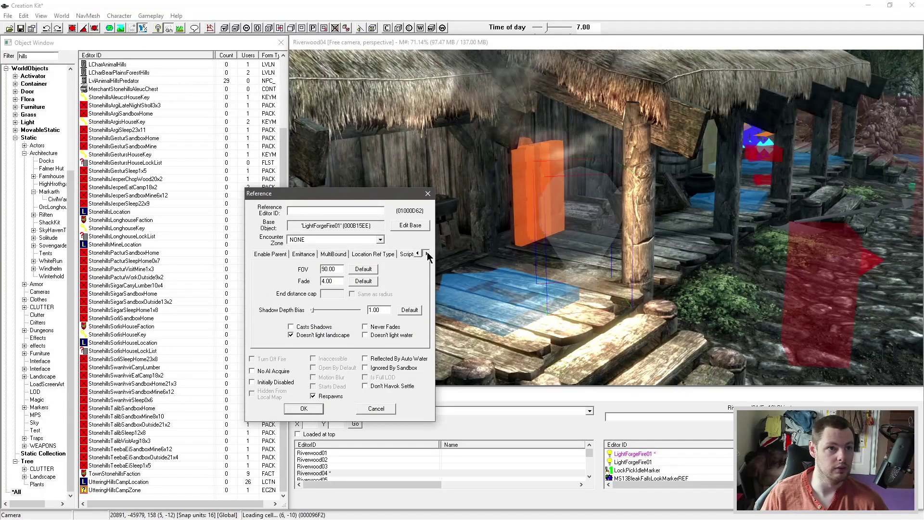
pyautogui.click(310, 254)
# - Assign FXLightRegionInvertDayNight as the LightForgeFire01 copy's exterior light emittance and apply it
pyautogui.click(345, 312)
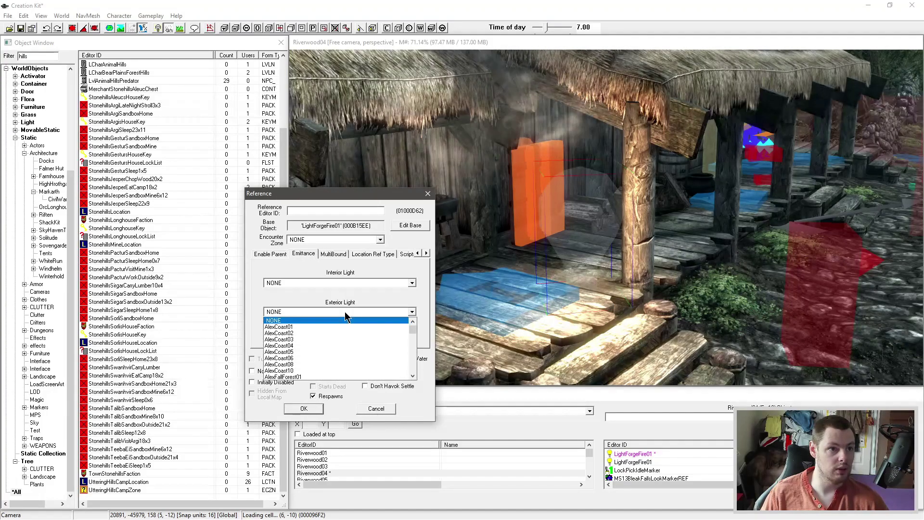
pyautogui.click(345, 312)
pyautogui.press('f')
pyautogui.click(344, 311)
pyautogui.scroll(-15, 345, 325)
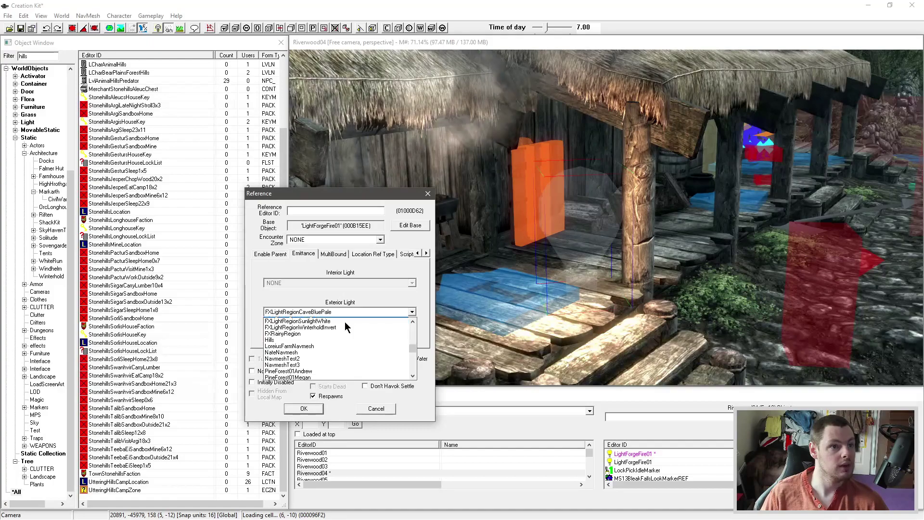
pyautogui.scroll(-15, 344, 321)
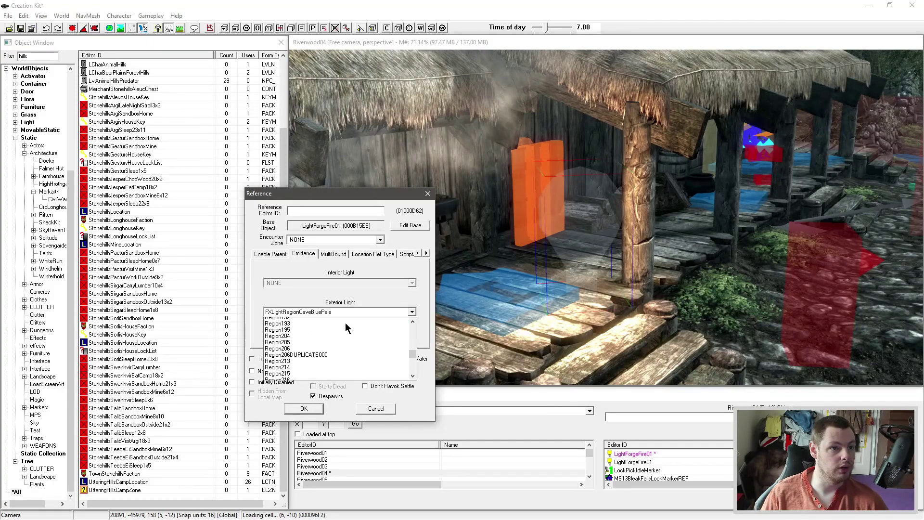
pyautogui.scroll(2, 345, 322)
pyautogui.scroll(20, 346, 323)
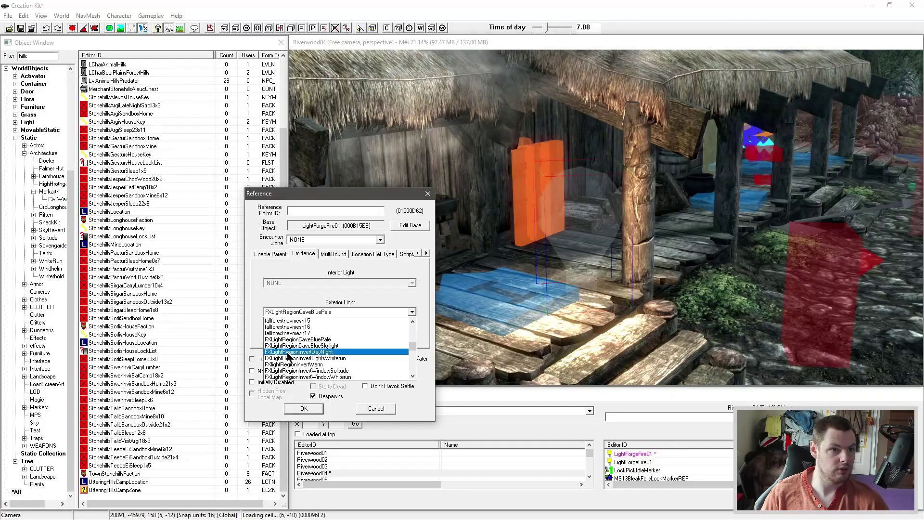
pyautogui.click(326, 353)
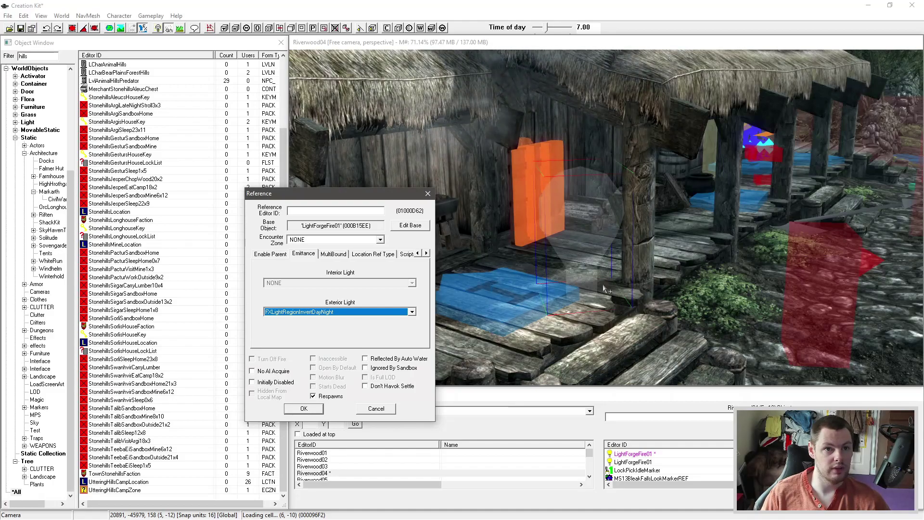
pyautogui.click(303, 410)
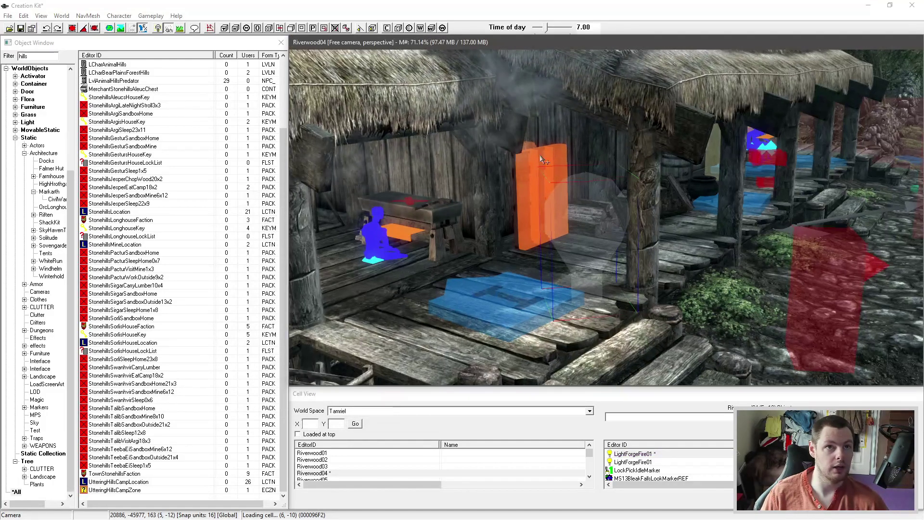
# - Preview the porch light at a time of day of 19.00, and set the time to 11.50
pyautogui.moveTo(547, 28); pyautogui.dragTo(563, 25)
pyautogui.keyDown('shift'); pyautogui.moveTo(597, 159); pyautogui.dragTo(636, 229, button='middle'); pyautogui.keyUp('shift')
pyautogui.click(564, 25)
pyautogui.moveTo(565, 24); pyautogui.dragTo(565, 23)
pyautogui.click(571, 210)
pyautogui.keyDown('shift'); pyautogui.moveTo(570, 210); pyautogui.dragTo(513, 191, button='middle'); pyautogui.keyUp('shift')
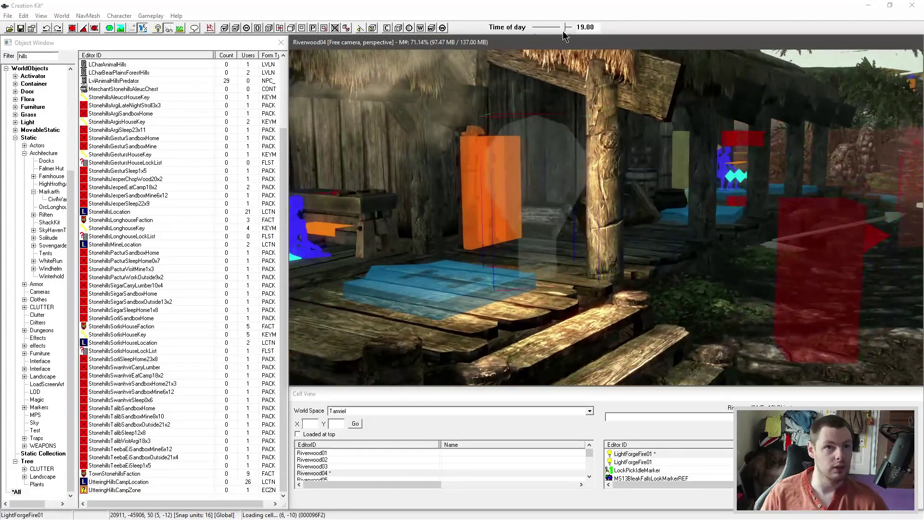
pyautogui.moveTo(565, 28); pyautogui.dragTo(553, 27)
# - Load the Riverwood Trader interior cell through the linked door of its exterior entrance
pyautogui.moveTo(575, 161); pyautogui.dragTo(673, 235, button='middle')
pyautogui.click(673, 235)
pyautogui.scroll(6, 674, 234)
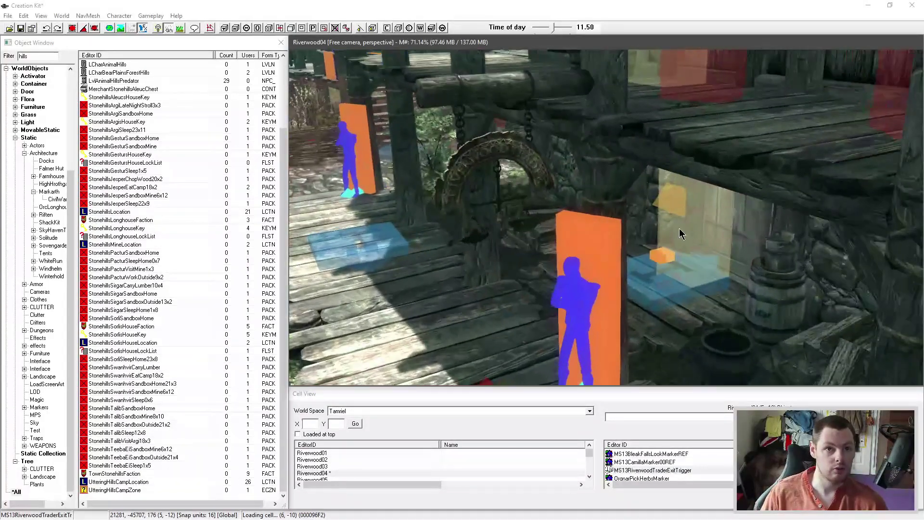
pyautogui.doubleClick(680, 228)
pyautogui.click(471, 299)
pyautogui.click(521, 304)
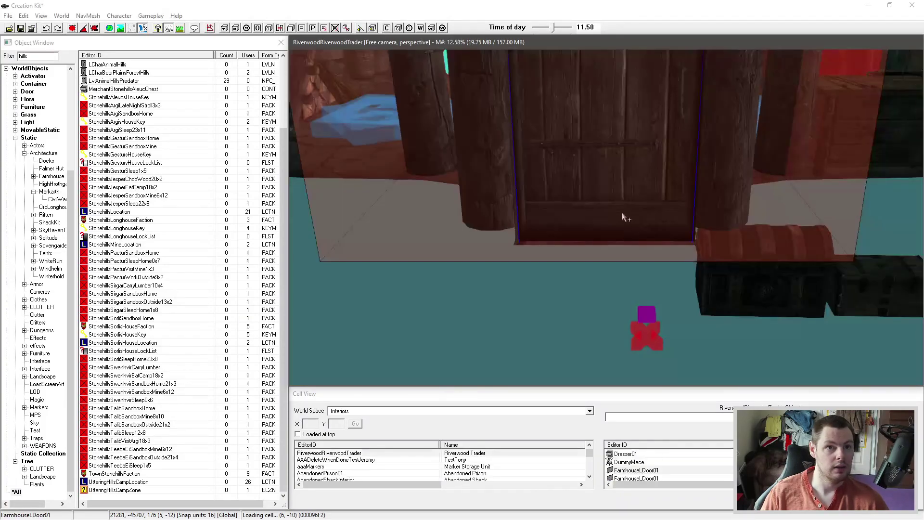
# - Examine the Riverwood Trader's interior windows and the FarmInteriorLight01 light near them
pyautogui.moveTo(623, 216)
pyautogui.keyDown('shift'); pyautogui.mouseDown(button='middle')
pyautogui.moveTo(552, 225)
pyautogui.moveTo(665, 220)
pyautogui.moveTo(711, 236)
pyautogui.mouseUp(button='middle'); pyautogui.keyUp('shift')
pyautogui.scroll(-2, 551, 228)
pyautogui.click(523, 223)
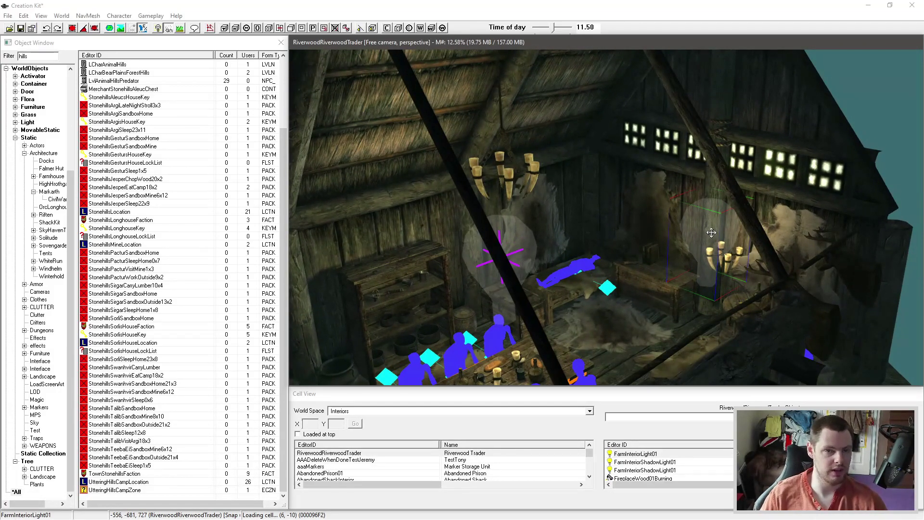
pyautogui.keyDown('shift'); pyautogui.moveTo(673, 258); pyautogui.dragTo(726, 231, button='middle'); pyautogui.keyUp('shift')
pyautogui.scroll(3, 699, 246)
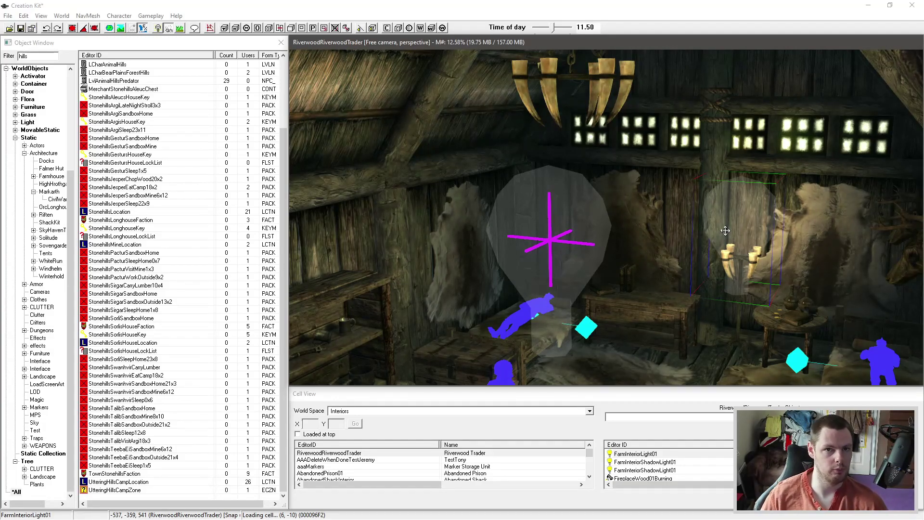
pyautogui.scroll(5, 718, 227)
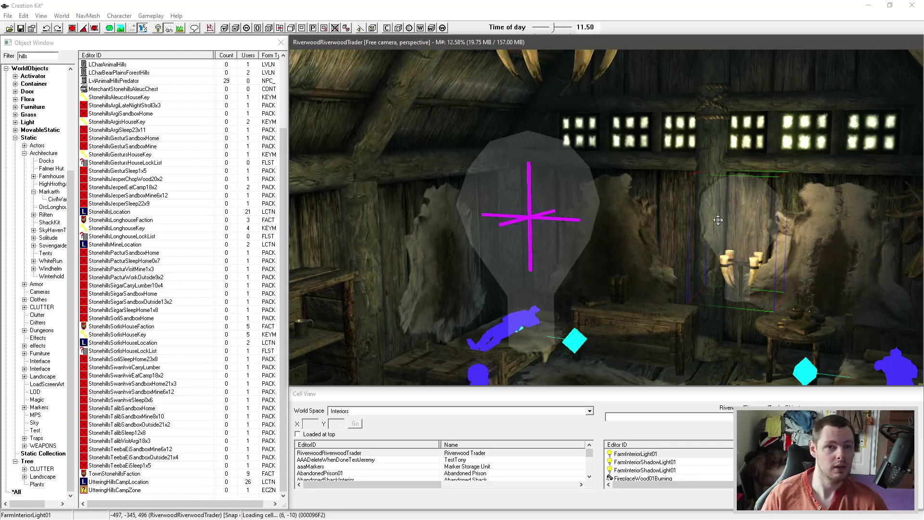
pyautogui.moveTo(672, 229); pyautogui.dragTo(642, 270, button='middle')
pyautogui.scroll(-3, 660, 228)
pyautogui.scroll(6, 621, 255)
pyautogui.keyDown('shift'); pyautogui.moveTo(698, 238); pyautogui.dragTo(616, 258, button='middle'); pyautogui.keyUp('shift')
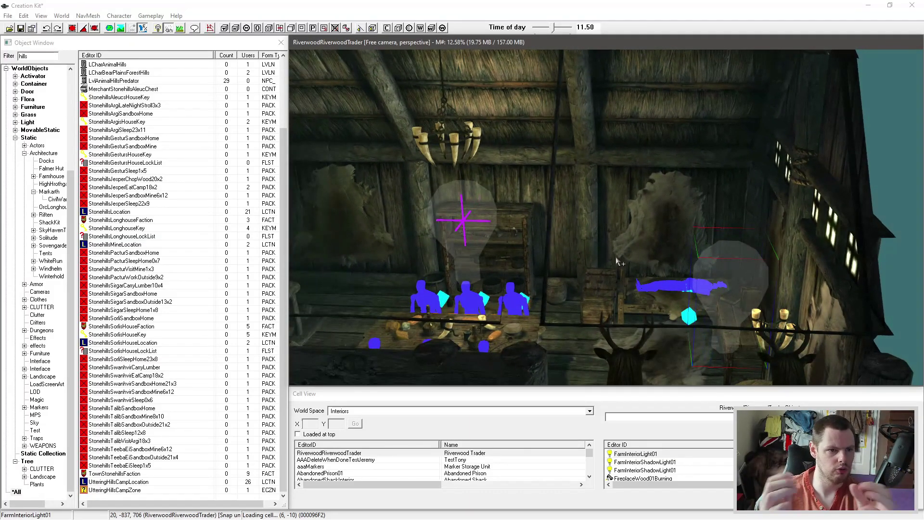
pyautogui.keyDown('shift'); pyautogui.moveTo(617, 258); pyautogui.dragTo(598, 239, button='middle'); pyautogui.keyUp('shift')
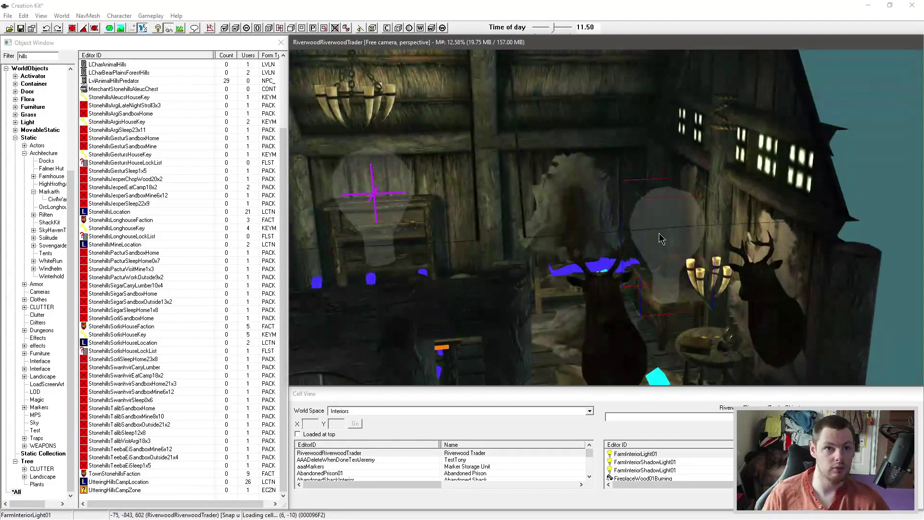
# - Assign FXLightRegionSunlight as the exterior light emittance of the FarmInteriorLight01 reference near the windows and apply it
pyautogui.doubleClick(660, 237)
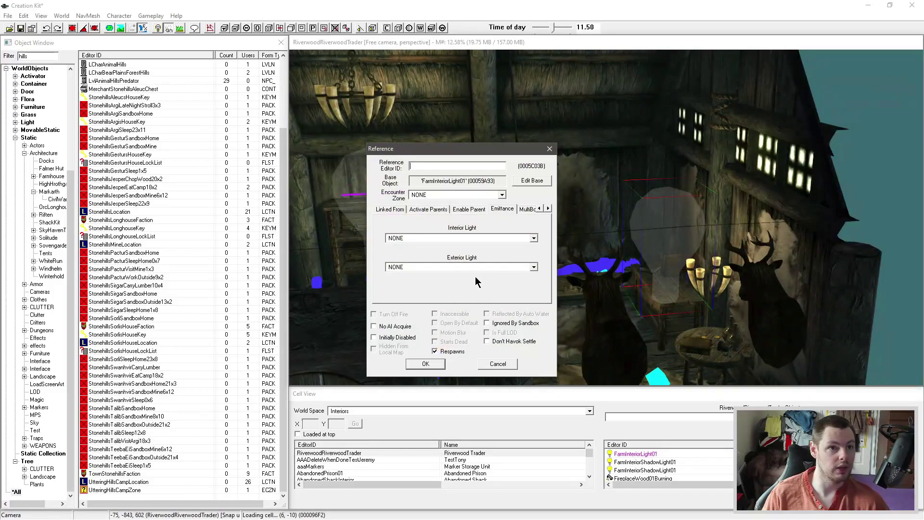
pyautogui.click(481, 266)
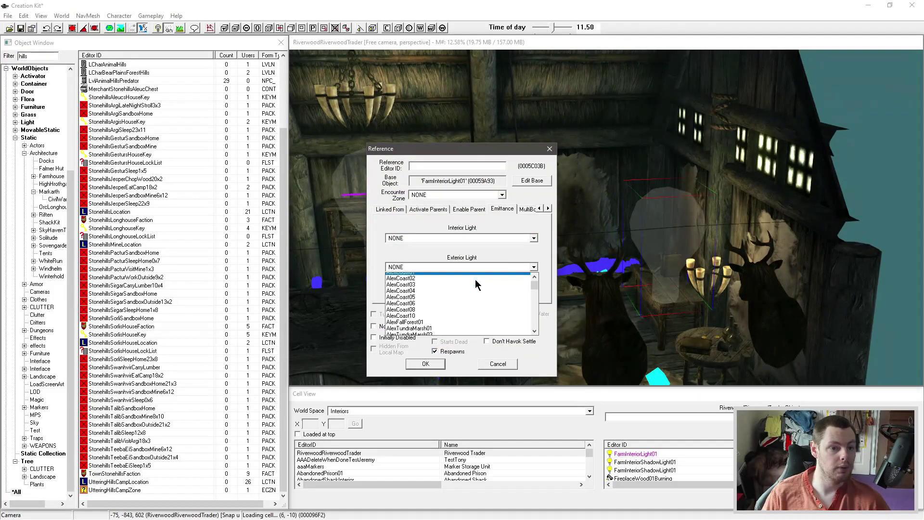
pyautogui.write('fx')
pyautogui.scroll(-7, 474, 292)
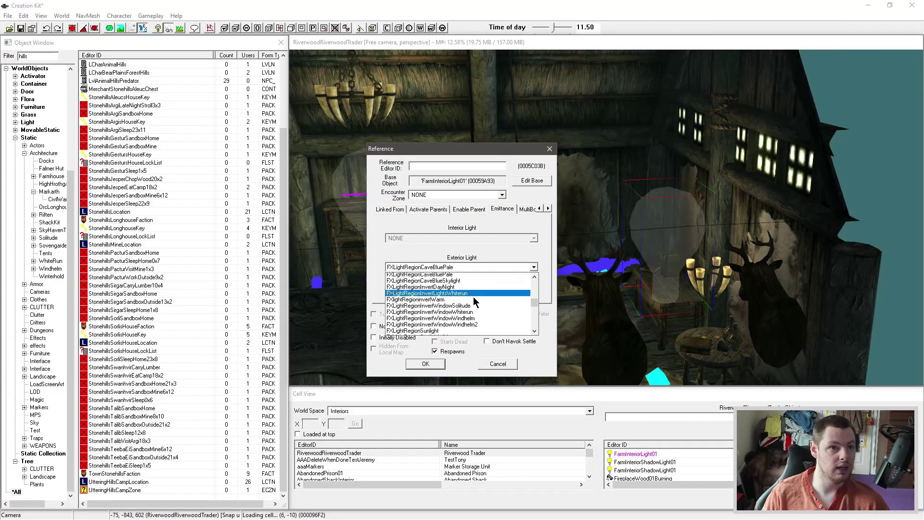
pyautogui.scroll(-6, 473, 297)
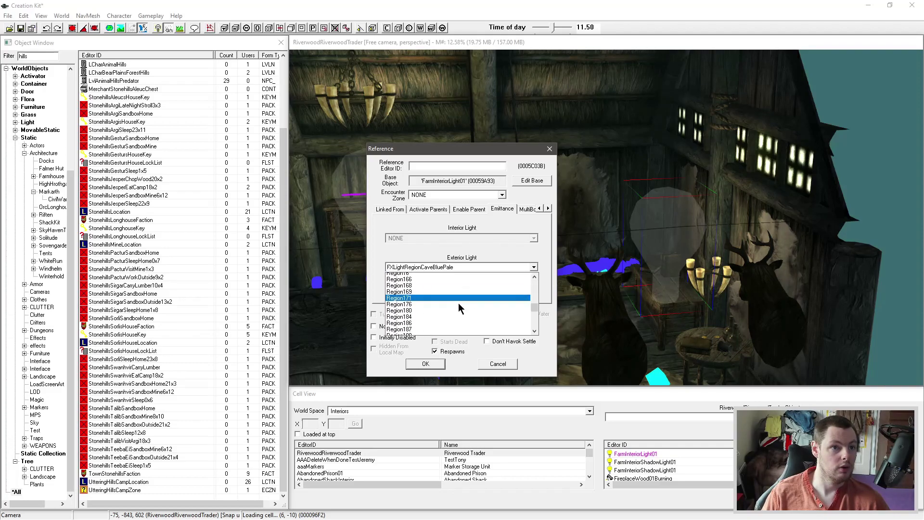
pyautogui.scroll(-8, 463, 303)
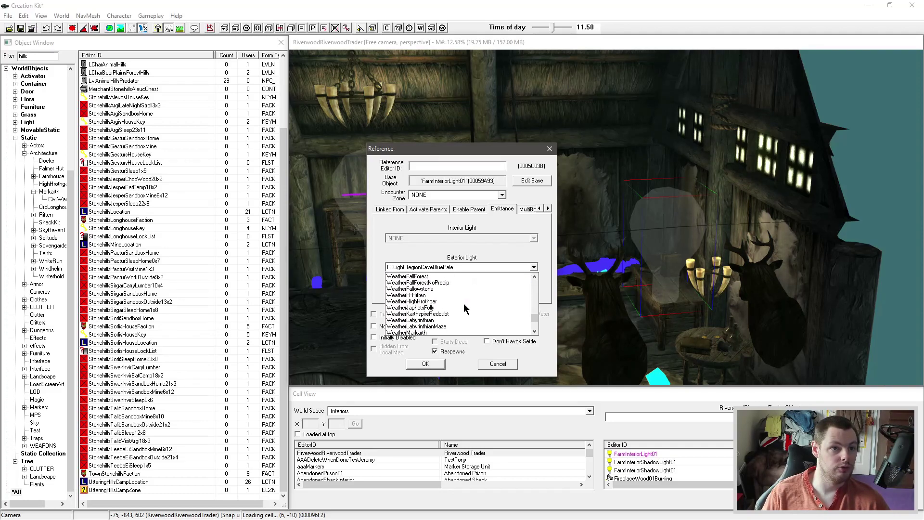
pyautogui.scroll(-3, 463, 303)
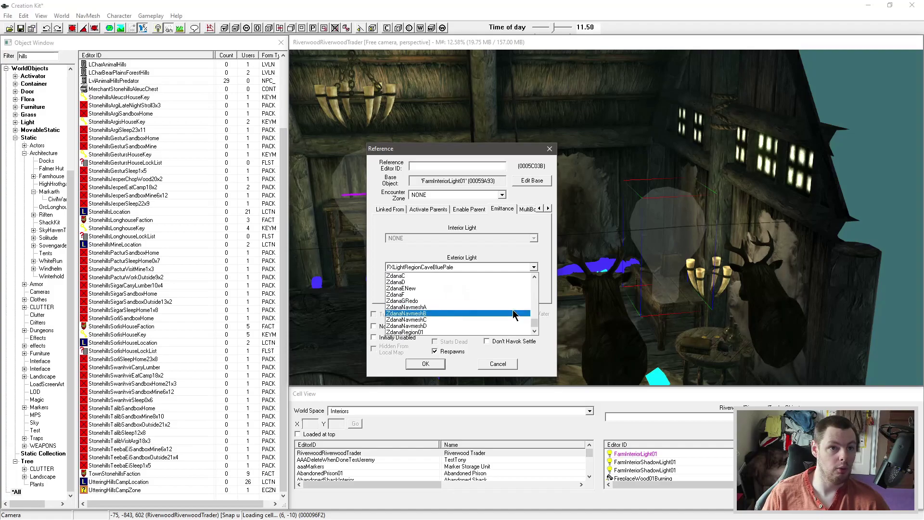
pyautogui.scroll(4, 511, 308)
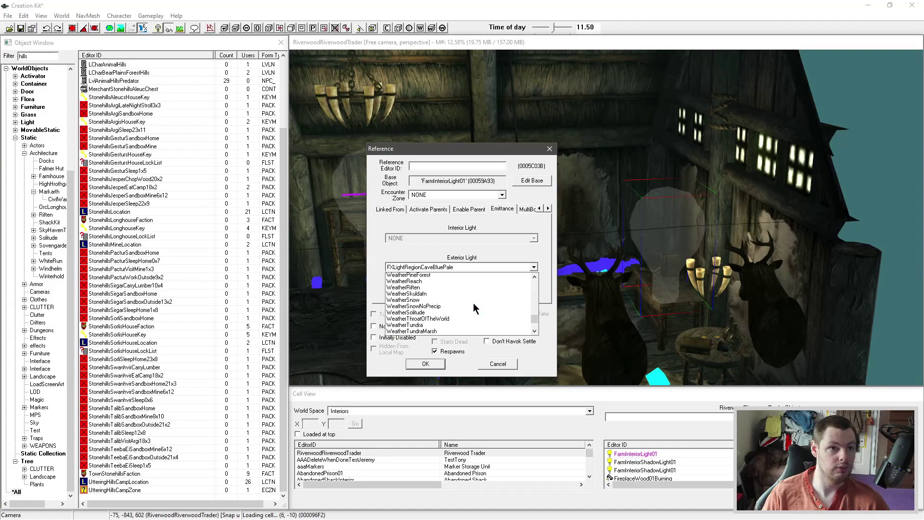
pyautogui.scroll(8, 474, 307)
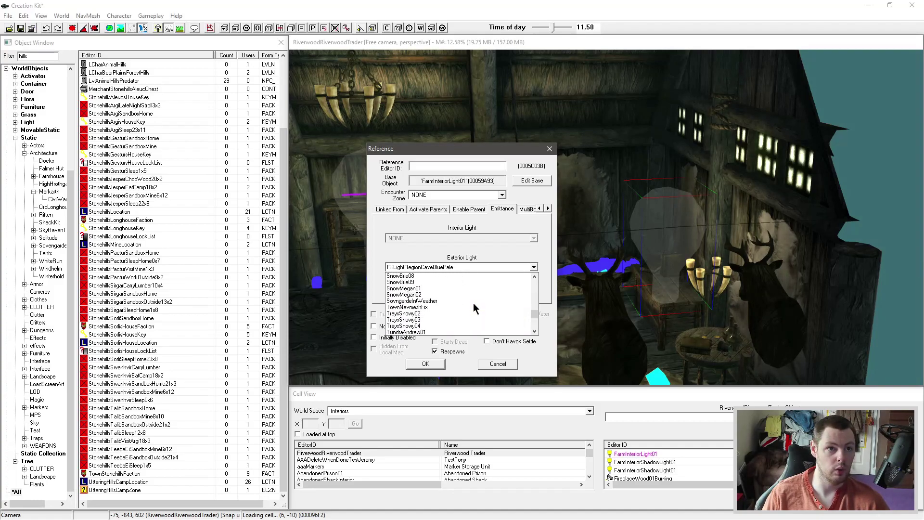
pyautogui.scroll(10, 472, 303)
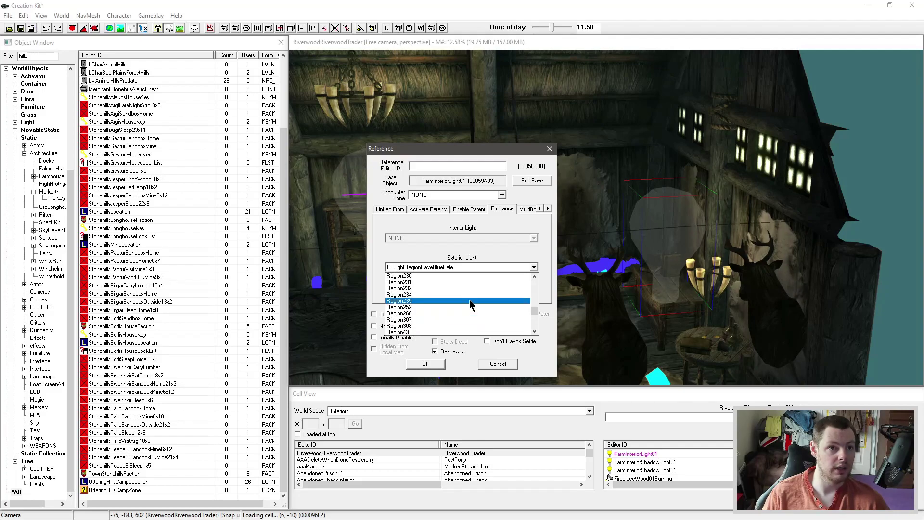
pyautogui.scroll(8, 467, 296)
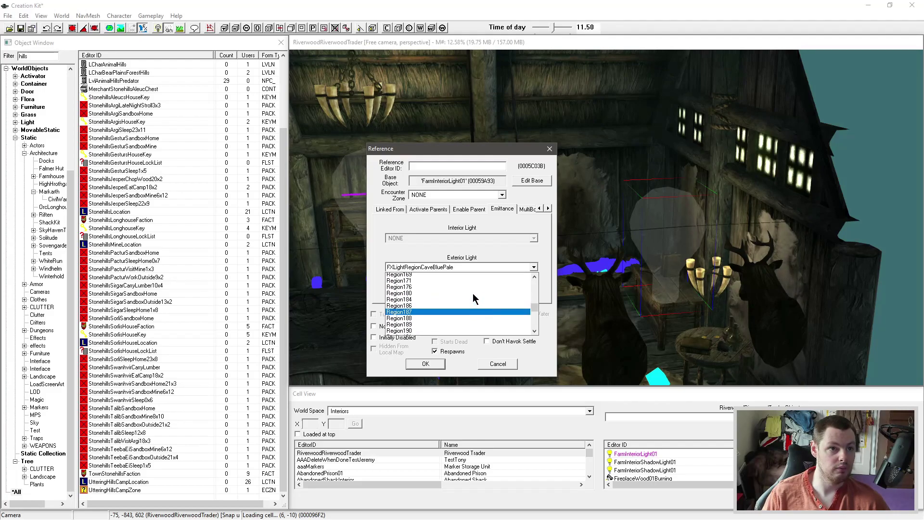
pyautogui.scroll(10, 473, 295)
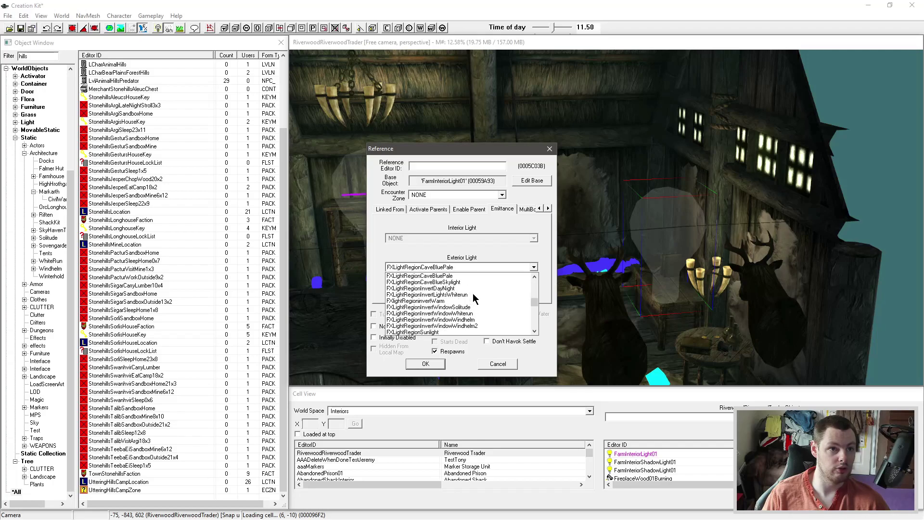
pyautogui.scroll(-1, 472, 295)
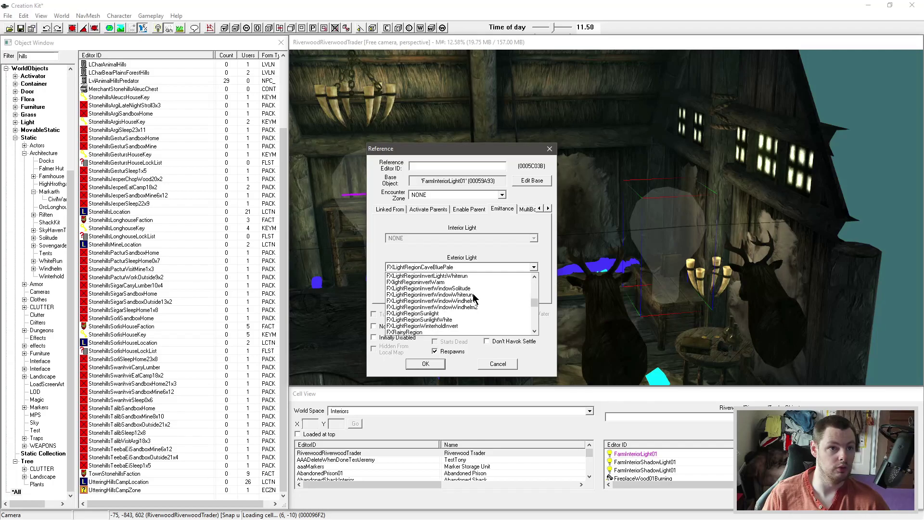
pyautogui.click(418, 314)
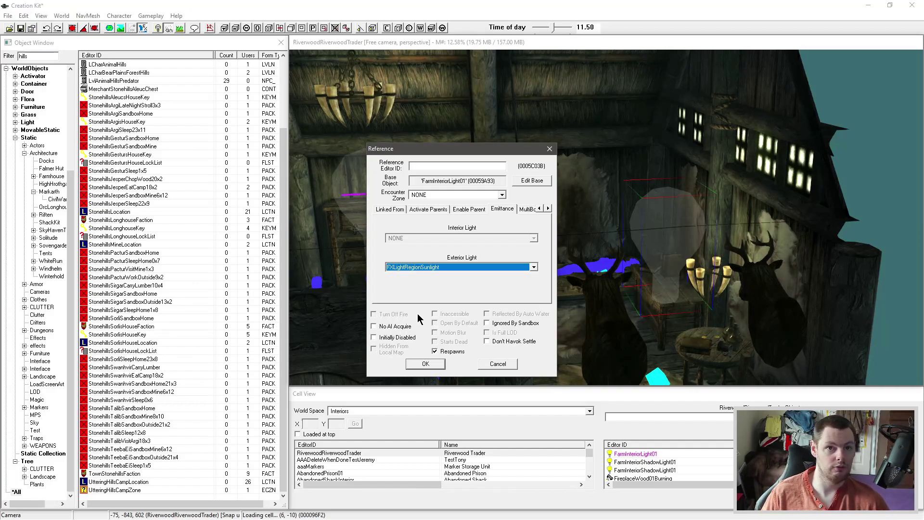
pyautogui.click(426, 364)
pyautogui.keyDown('shift'); pyautogui.moveTo(436, 361); pyautogui.dragTo(630, 345, button='middle'); pyautogui.keyUp('shift')
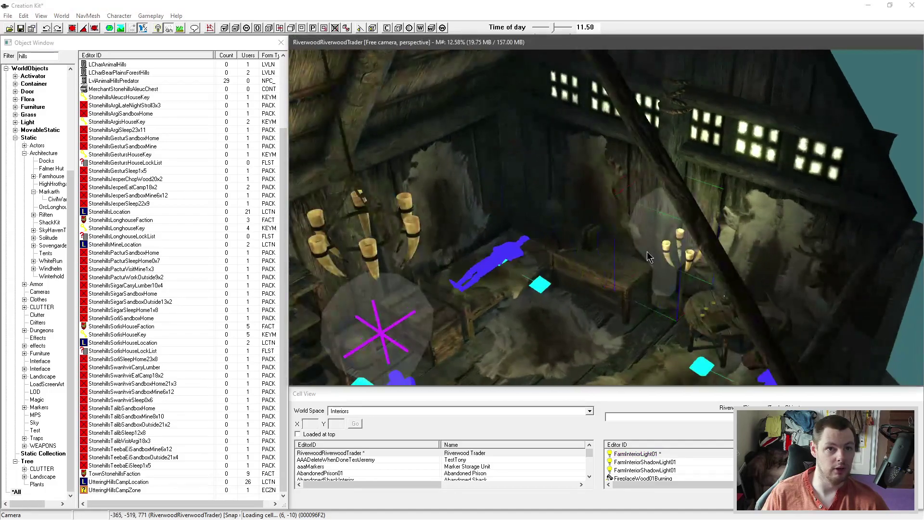
pyautogui.moveTo(647, 257); pyautogui.dragTo(600, 228)
pyautogui.hotkey('ctrl', 'f')
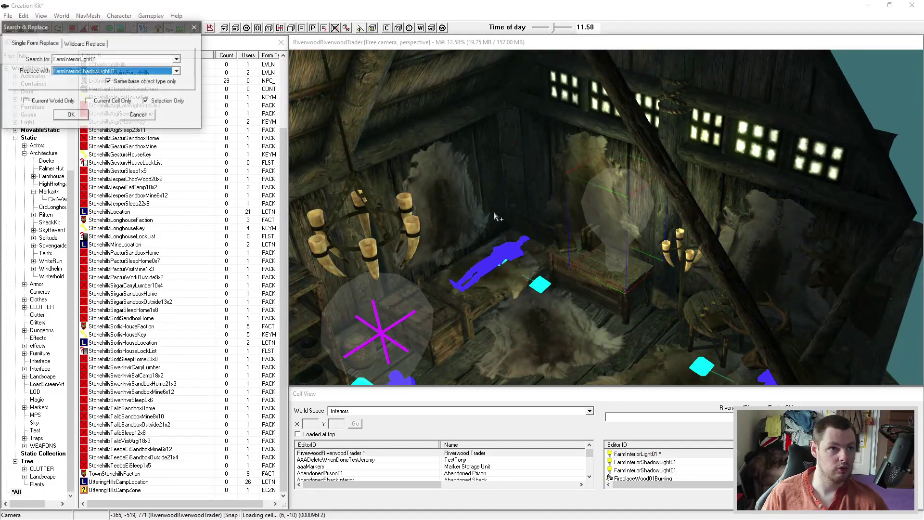
pyautogui.moveTo(131, 30); pyautogui.dragTo(341, 122)
pyautogui.click(317, 163)
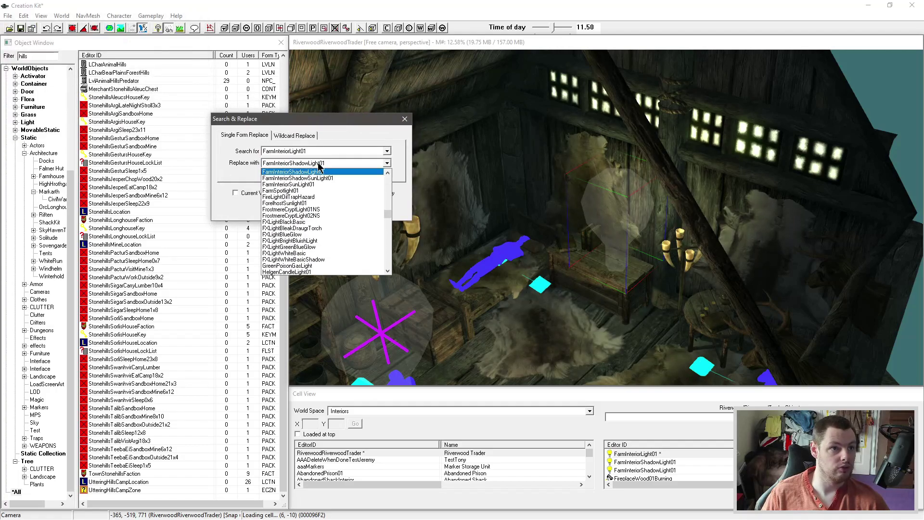
pyautogui.write('sun')
pyautogui.scroll(-1, 328, 201)
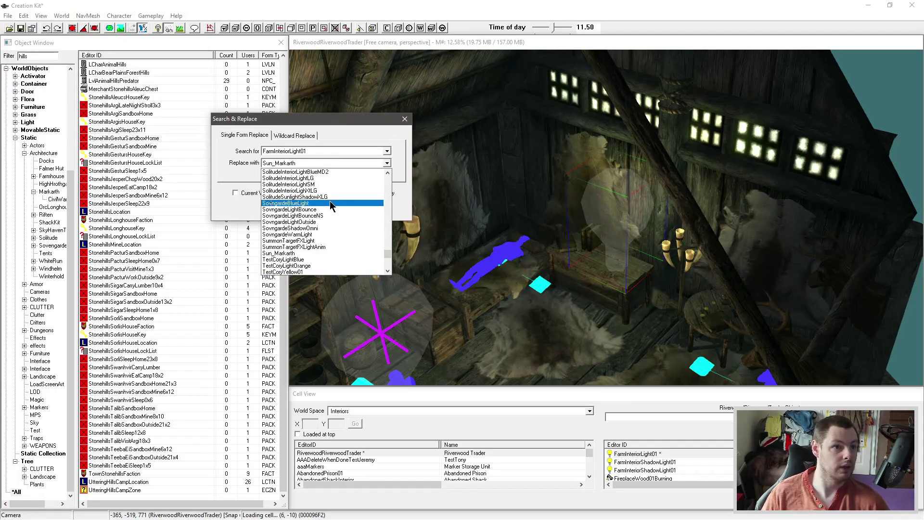
pyautogui.click(362, 115)
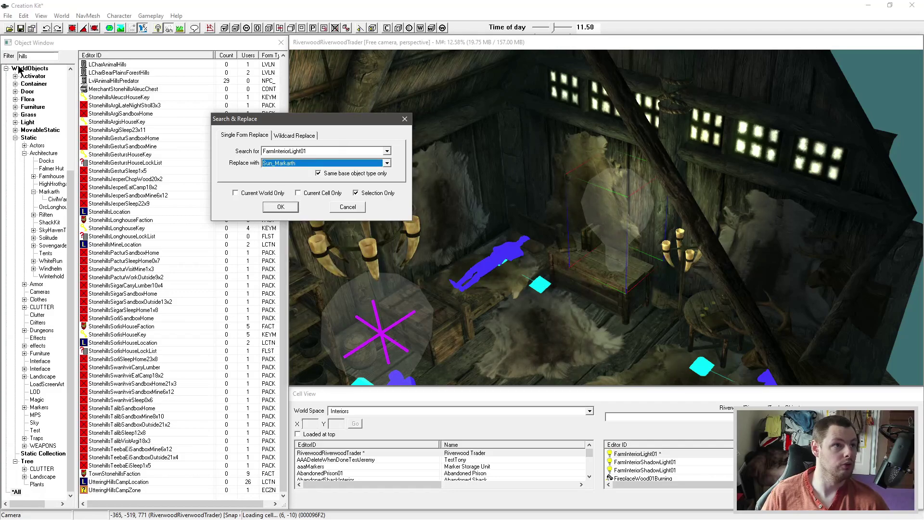
# - Filter the Light objects by "sun", abandon the search and replace, and delete the FarmInteriorLight01 beneath the windows
pyautogui.click(4, 54)
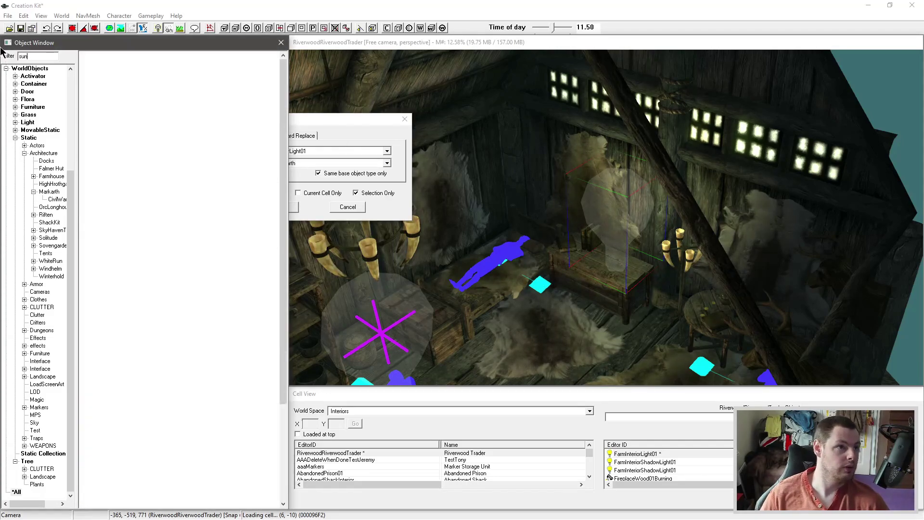
pyautogui.click(33, 123)
pyautogui.click(165, 138)
pyautogui.click(159, 178)
pyautogui.click(363, 212)
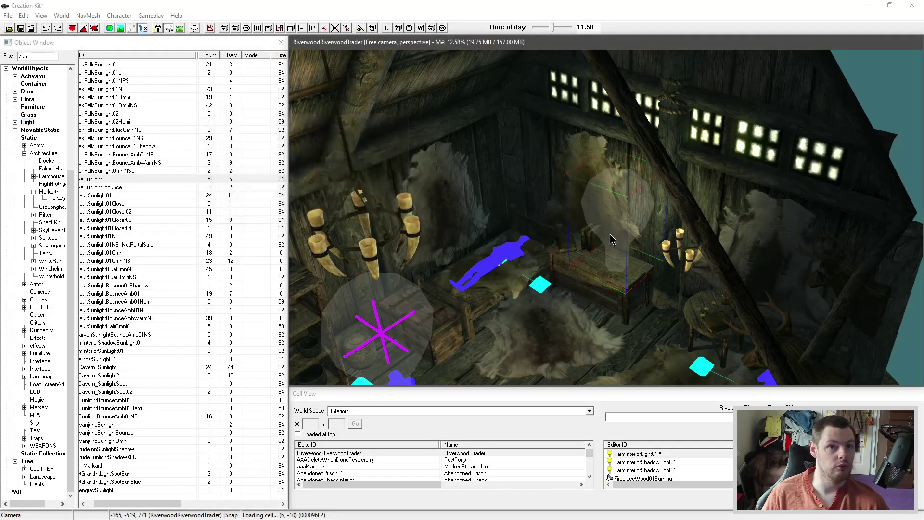
pyautogui.click(531, 215)
# - Place a DefaultSunlight01 light from the filtered Light objects in the room below the interior windows
pyautogui.click(136, 245)
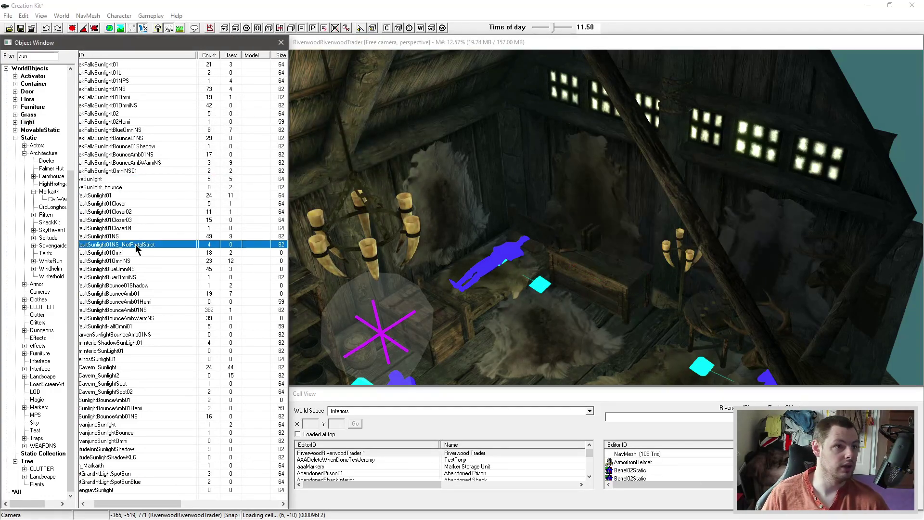
pyautogui.moveTo(131, 503); pyautogui.dragTo(123, 503)
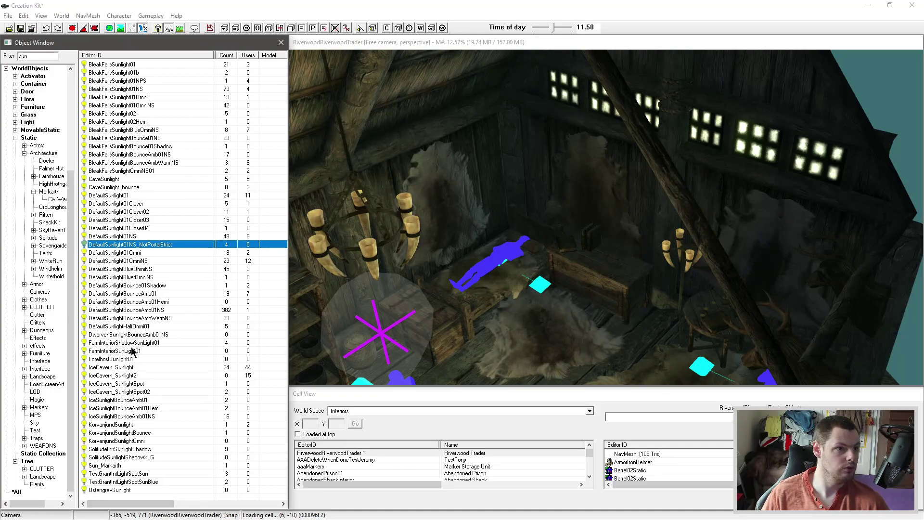
pyautogui.click(120, 367)
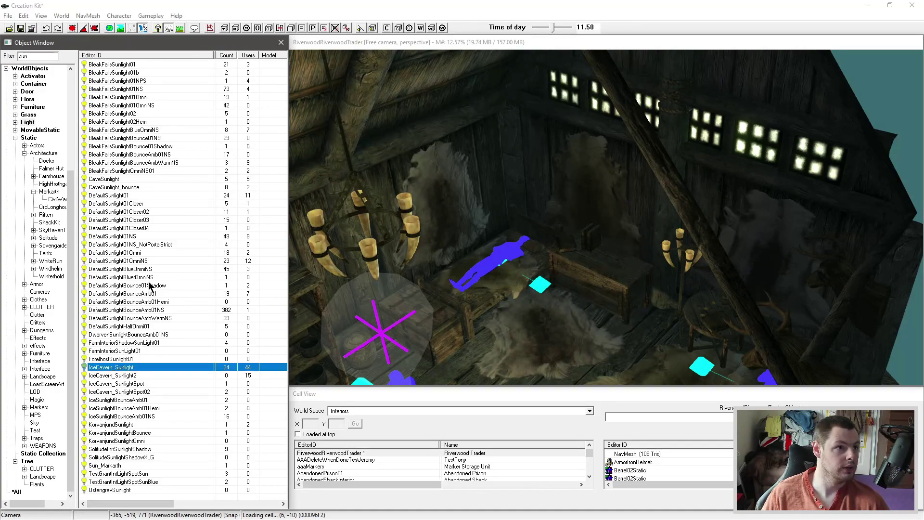
pyautogui.click(106, 195)
pyautogui.moveTo(585, 240); pyautogui.dragTo(607, 164)
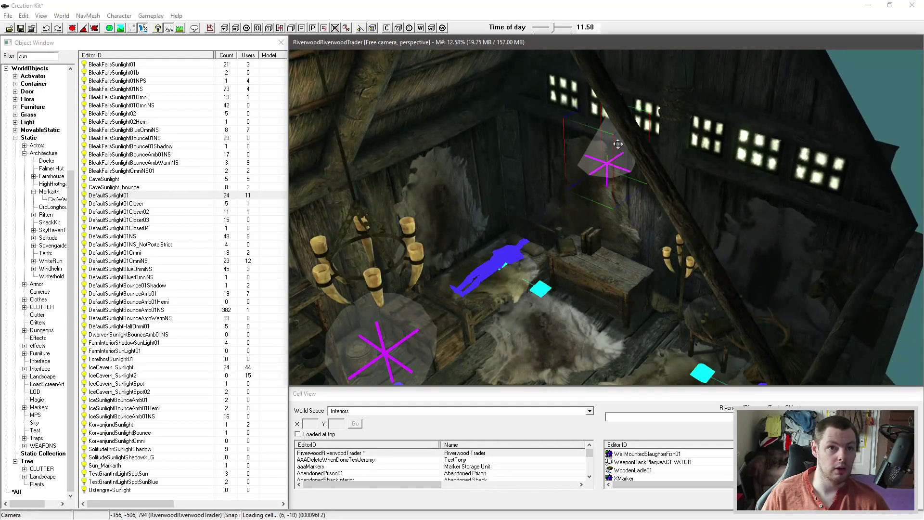
# - Try rotating and moving the DefaultSunlight01 light up to the windows, and delete it
pyautogui.press('x')
pyautogui.moveTo(618, 144); pyautogui.dragTo(645, 144, button='right')
pyautogui.press('c')
pyautogui.moveTo(603, 152); pyautogui.dragTo(606, 116)
pyautogui.moveTo(707, 120); pyautogui.dragTo(659, 109)
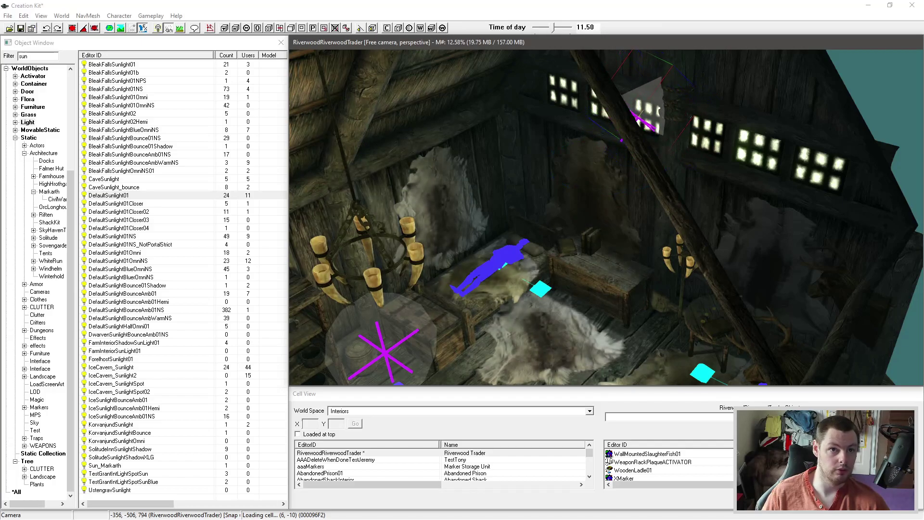
pyautogui.keyDown('shift'); pyautogui.moveTo(680, 111); pyautogui.dragTo(616, 140, button='middle'); pyautogui.keyUp('shift')
pyautogui.moveTo(630, 127)
pyautogui.mouseDown()
pyautogui.moveTo(650, 131)
pyautogui.moveTo(655, 118)
pyautogui.moveTo(644, 120)
pyautogui.mouseUp()
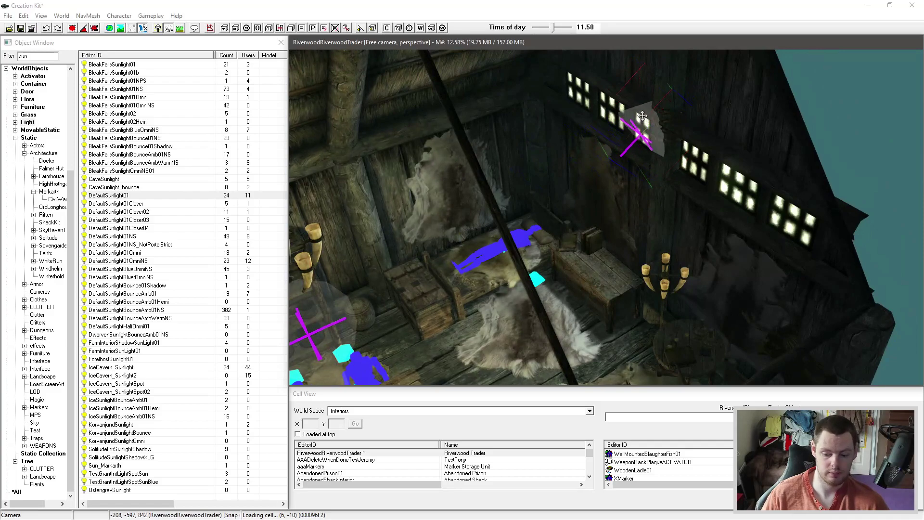
pyautogui.press('Delete')
# - Place a DefaultSunlight01NS light in the room and position it in front of the row of windows
pyautogui.moveTo(114, 233); pyautogui.dragTo(591, 180)
pyautogui.press('z')
pyautogui.press('shift')
pyautogui.moveTo(638, 212); pyautogui.dragTo(670, 198)
pyautogui.press('z')
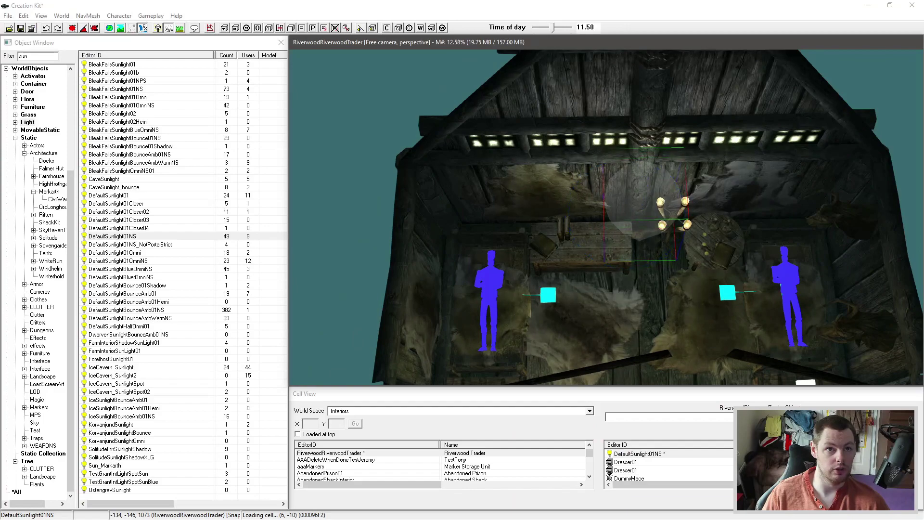
# - Assign FXLightRegionSunlight as the DefaultSunlight01NS light's exterior light emittance and apply it
pyautogui.doubleClick(643, 211)
pyautogui.click(461, 267)
pyautogui.write('fxl')
pyautogui.click(462, 269)
pyautogui.scroll(-2, 461, 290)
pyautogui.click(440, 314)
pyautogui.click(425, 363)
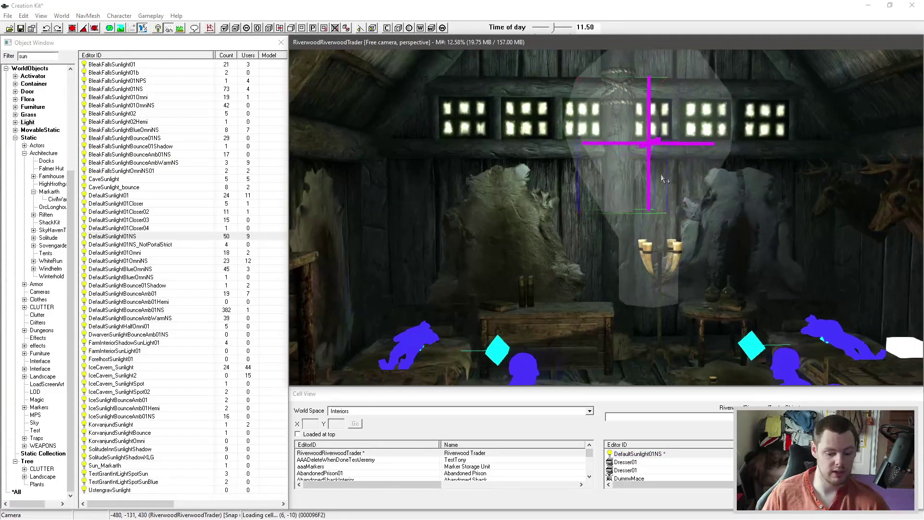
# - Hide the markers and preview the windows and surrounding room at a time of day of 23.75
pyautogui.press('m')
pyautogui.keyDown('shift'); pyautogui.moveTo(633, 172); pyautogui.dragTo(638, 178, button='middle'); pyautogui.keyUp('shift')
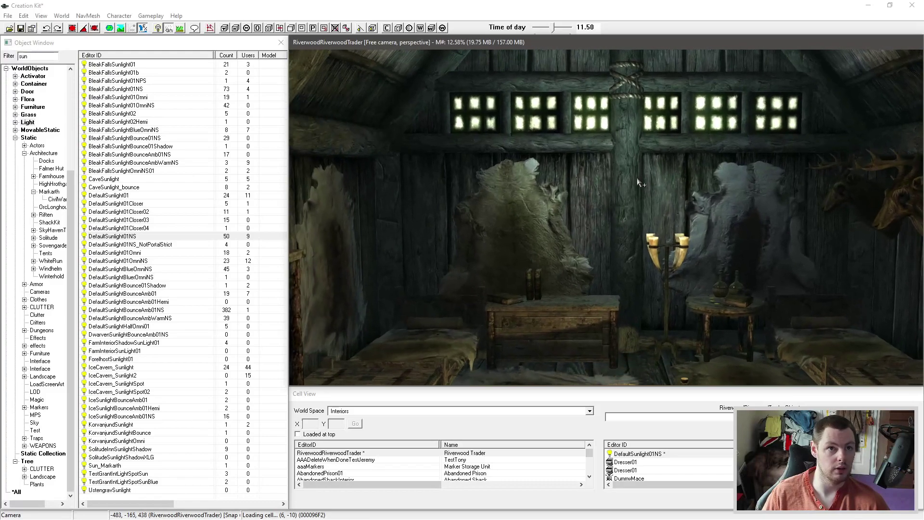
pyautogui.moveTo(591, 153); pyautogui.dragTo(579, 162, button='middle')
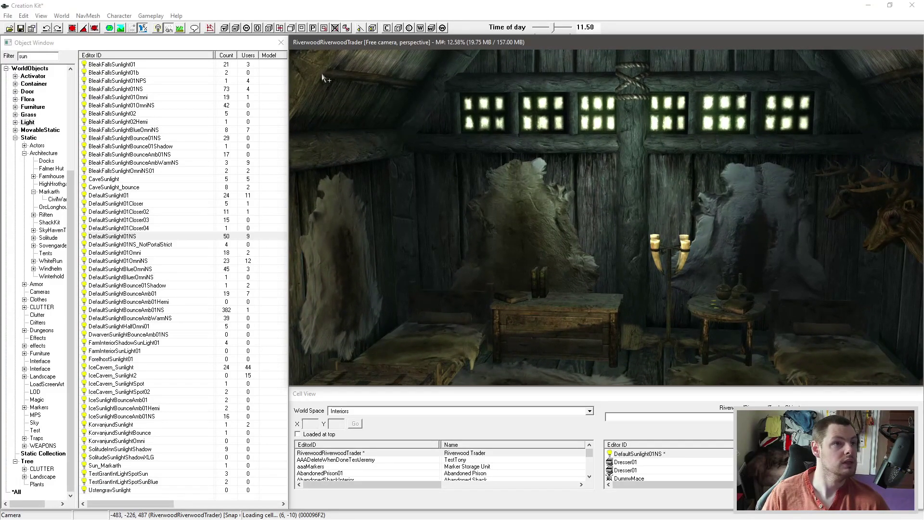
pyautogui.moveTo(553, 28); pyautogui.dragTo(574, 36)
pyautogui.keyDown('shift'); pyautogui.moveTo(620, 145); pyautogui.dragTo(574, 215, button='middle'); pyautogui.keyUp('shift')
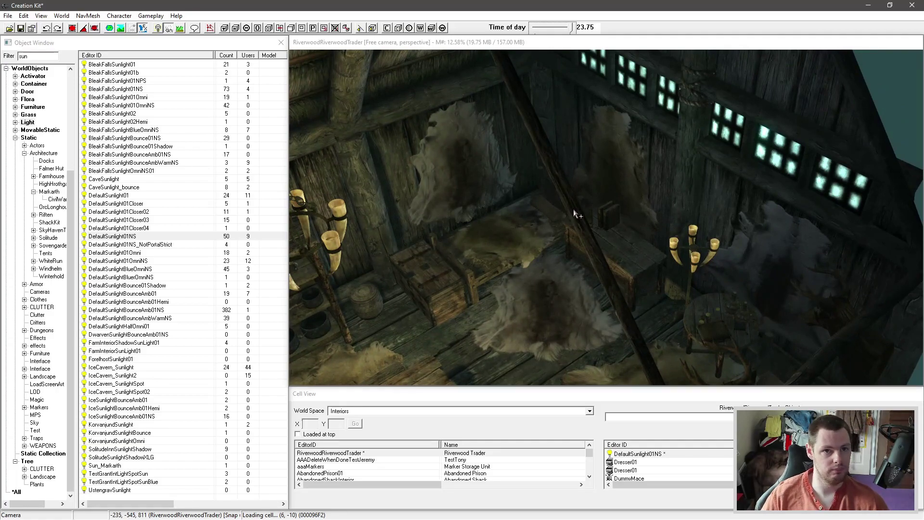
pyautogui.moveTo(570, 211); pyautogui.dragTo(553, 245, button='middle')
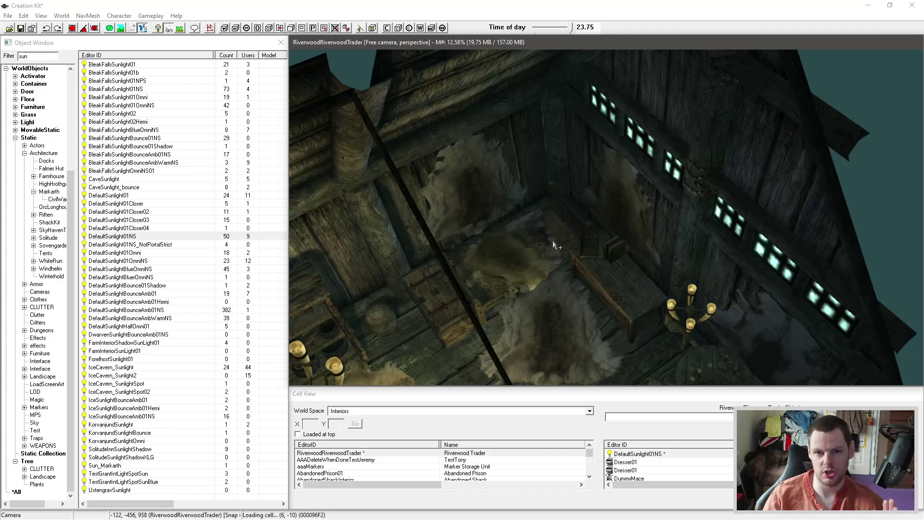
pyautogui.moveTo(595, 251); pyautogui.dragTo(591, 229, button='middle')
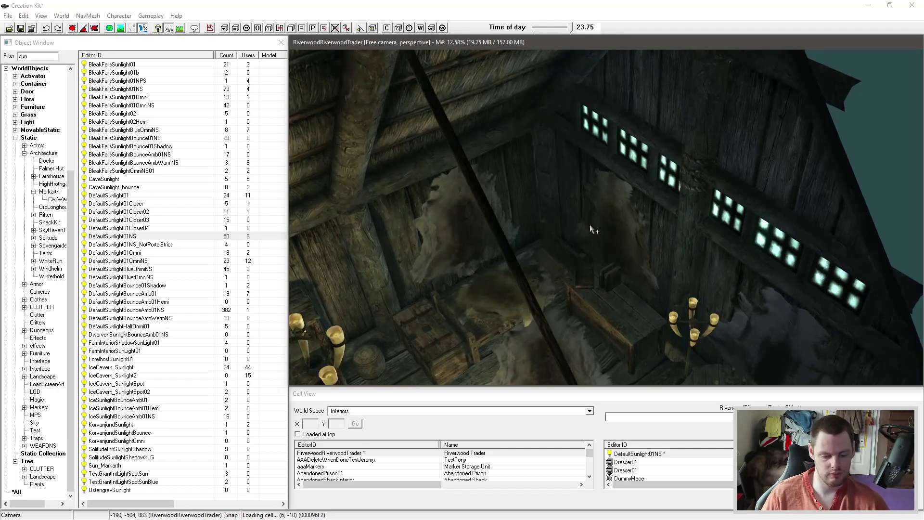
# - Set the Fade of the DefaultSunlight01NS light in front of the windows to 4 and apply it
pyautogui.doubleClick(592, 230)
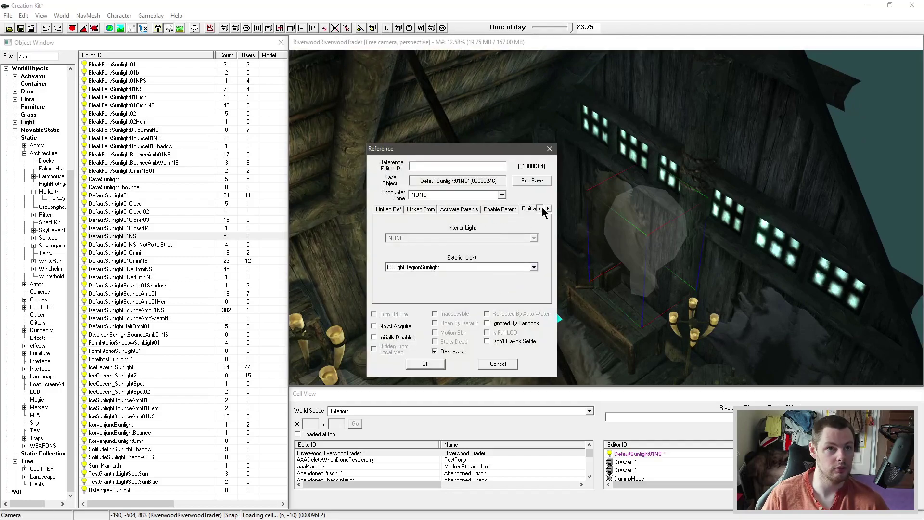
pyautogui.click(540, 209)
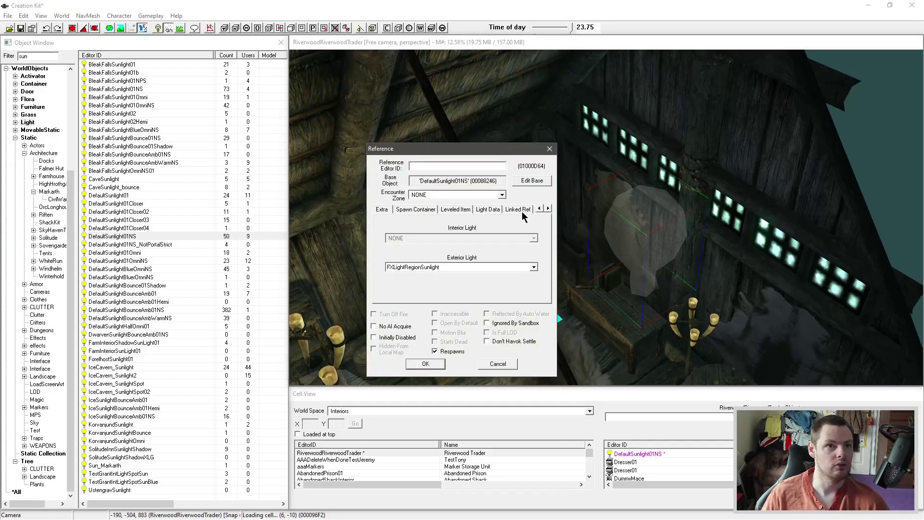
pyautogui.click(487, 209)
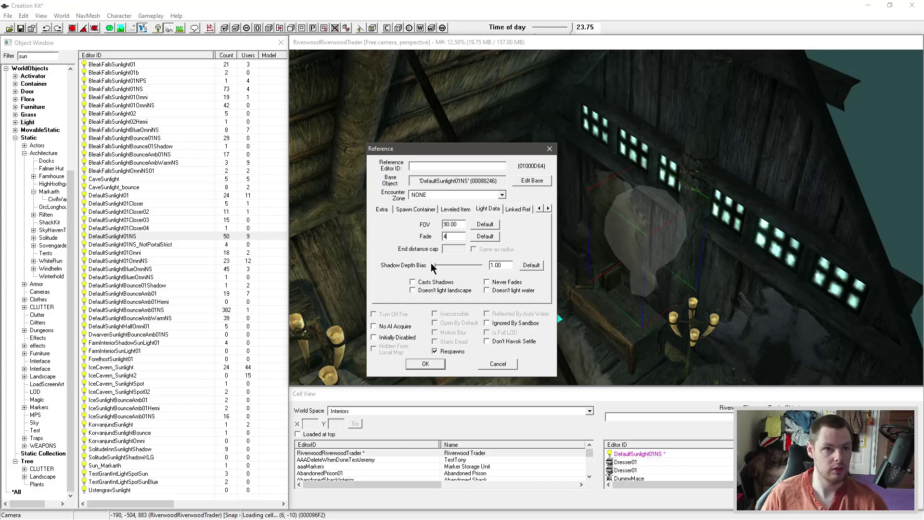
pyautogui.click(427, 368)
# - Preview the brightened windows and surrounding room at a time of day of 15.00
pyautogui.keyDown('shift'); pyautogui.moveTo(578, 269); pyautogui.dragTo(608, 205, button='middle'); pyautogui.keyUp('shift')
pyautogui.scroll(2, 613, 239)
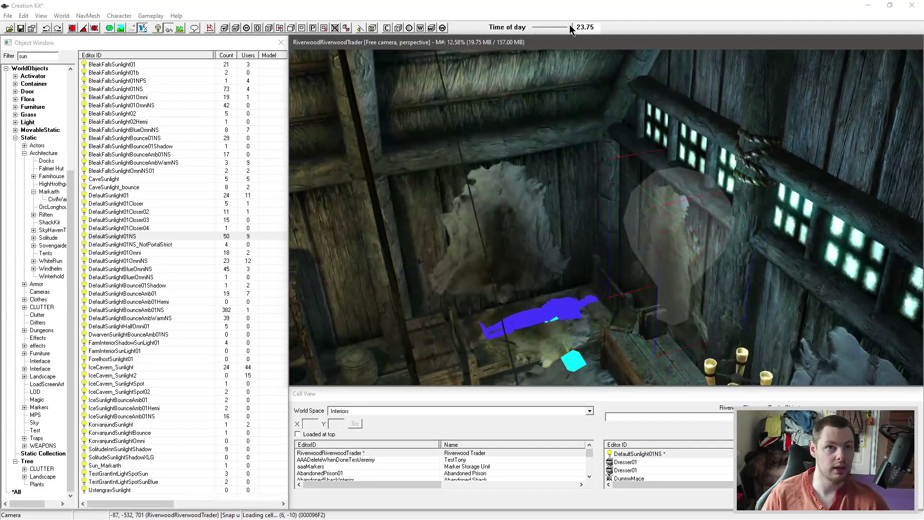
pyautogui.moveTo(570, 24)
pyautogui.mouseDown()
pyautogui.moveTo(548, 24)
pyautogui.moveTo(558, 27)
pyautogui.mouseUp()
pyautogui.keyDown('shift'); pyautogui.moveTo(600, 120); pyautogui.dragTo(730, 239, button='middle'); pyautogui.keyUp('shift')
pyautogui.scroll(-3, 630, 145)
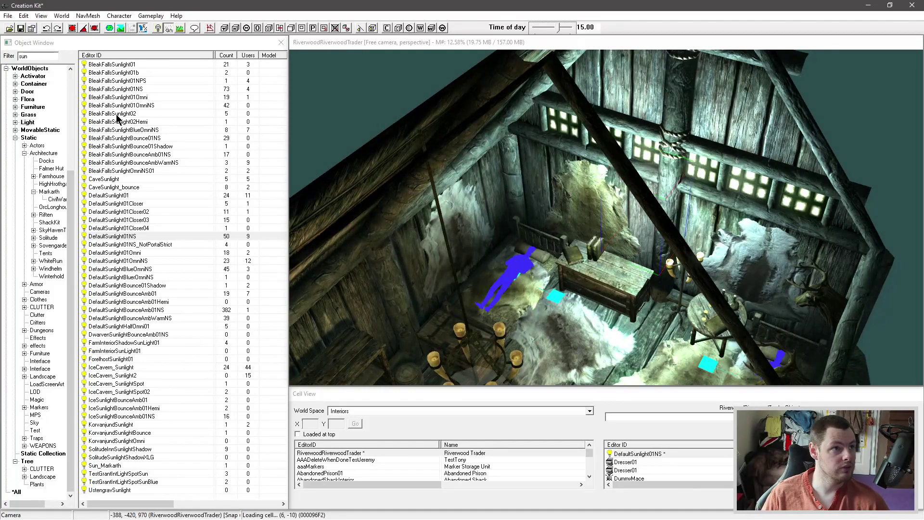
# - Filter the movable static objects by "dust" and look through the ambient dust beam entries
pyautogui.click(38, 57)
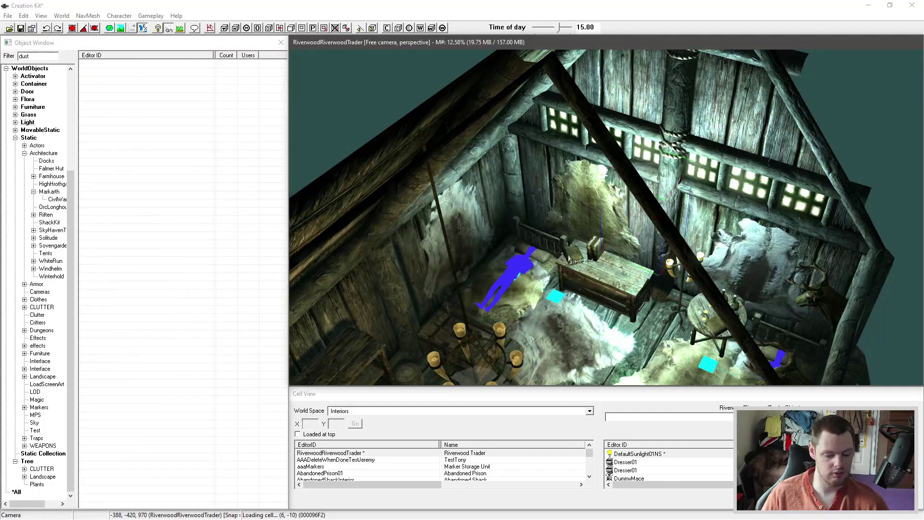
pyautogui.scroll(3, 564, 247)
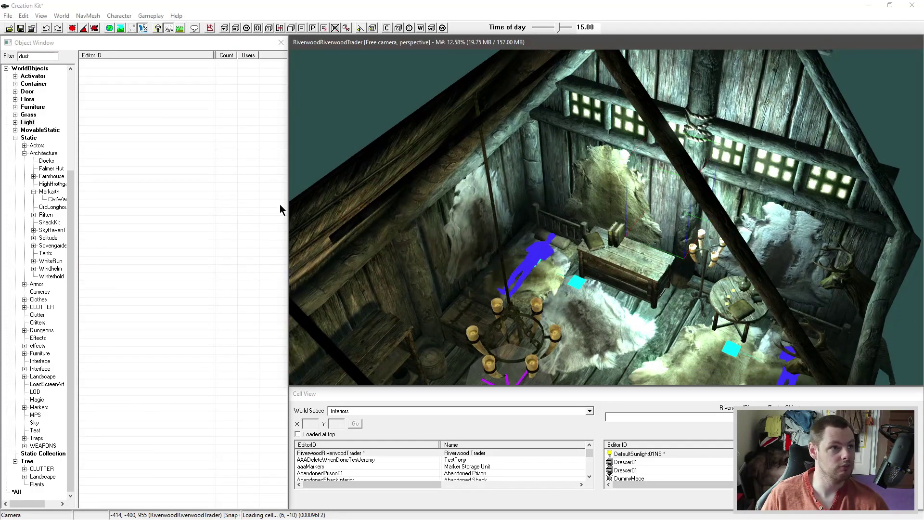
pyautogui.scroll(6, 38, 250)
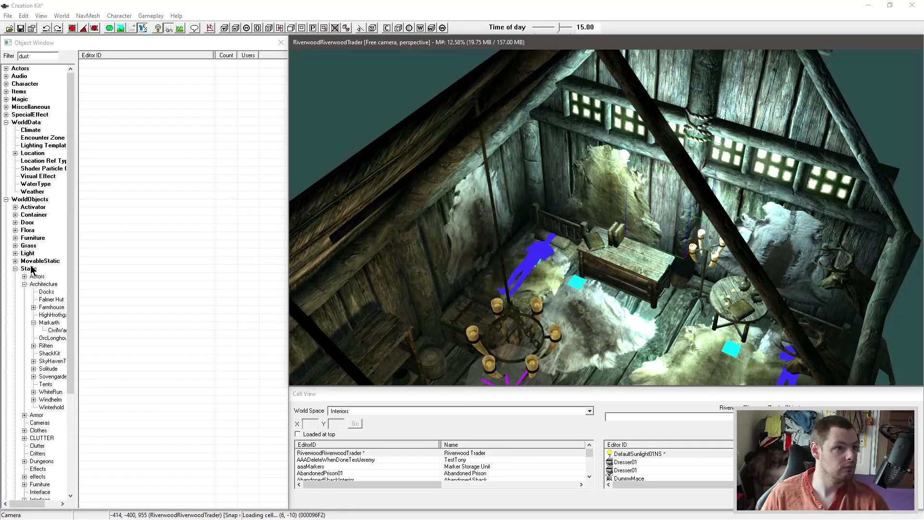
pyautogui.click(30, 269)
pyautogui.click(27, 261)
pyautogui.click(123, 245)
pyautogui.click(136, 219)
pyautogui.click(138, 236)
pyautogui.click(143, 244)
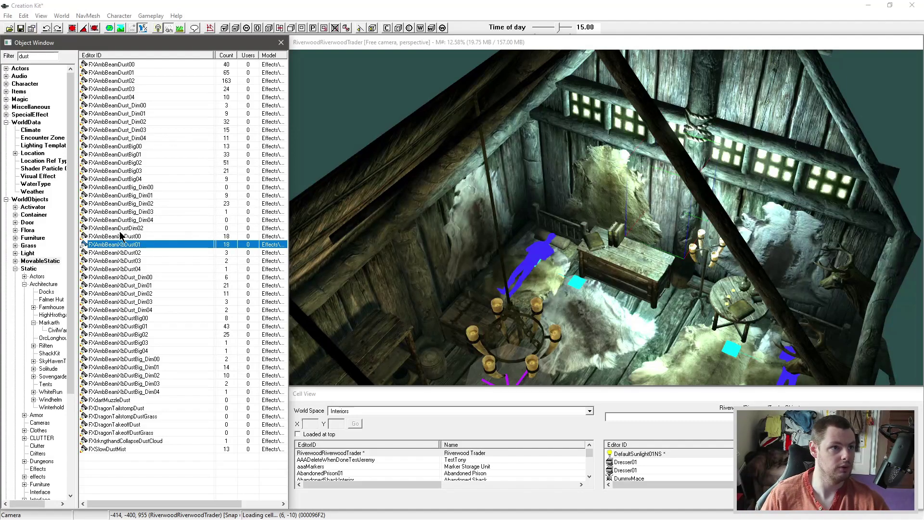
# - Preview the FXAmbBeamXbDust00 object, shrink the preview window and turn the view around the beam
pyautogui.click(158, 236)
pyautogui.rightClick(124, 237)
pyautogui.click(159, 286)
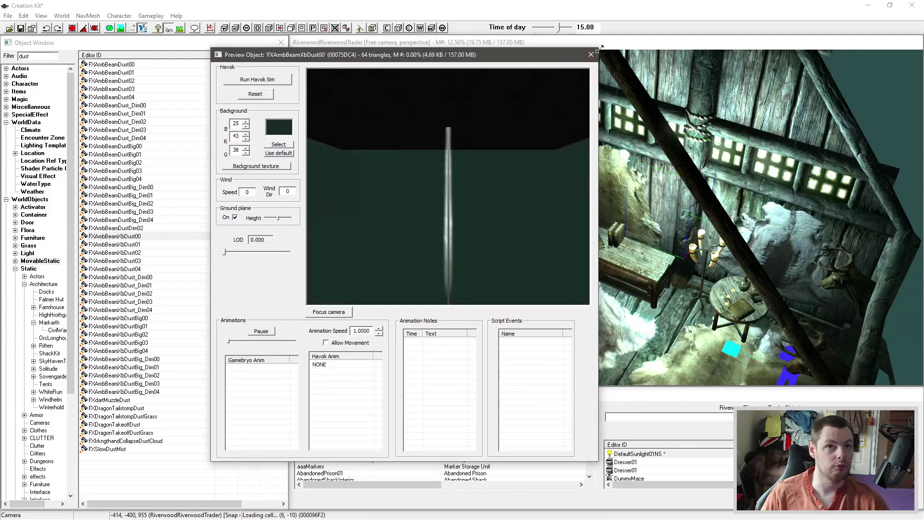
pyautogui.moveTo(599, 48); pyautogui.dragTo(570, 84)
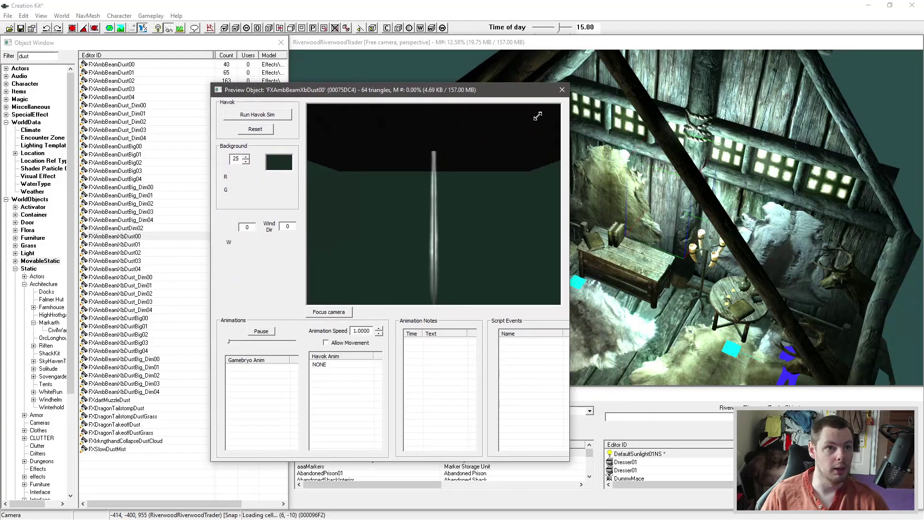
pyautogui.moveTo(472, 265); pyautogui.dragTo(451, 233)
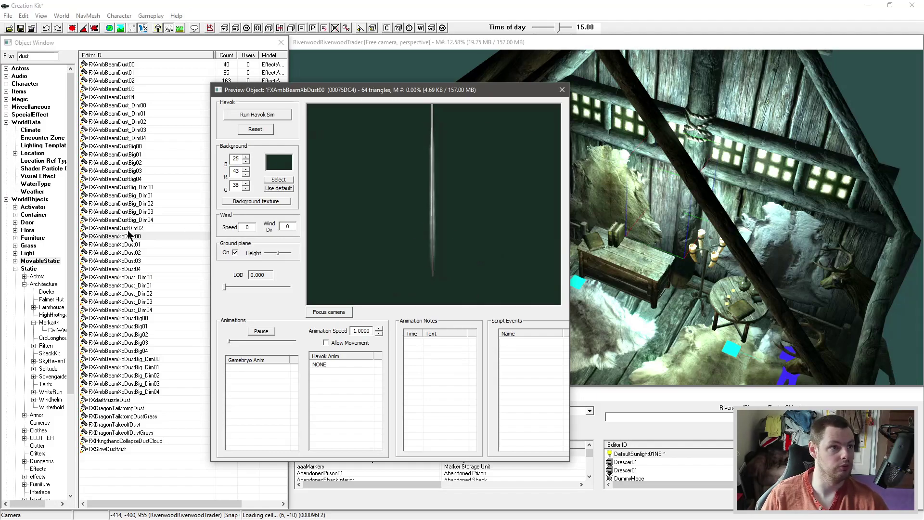
# - Compare the previews of the neighbouring dust beams from FXAmbBeamXbDust01 back to FXAmbBeamDustBig_Dim02
pyautogui.click(131, 244)
pyautogui.press('Up')
pyautogui.press('Up')
pyautogui.press('Up')
pyautogui.press('Up')
pyautogui.press('Up')
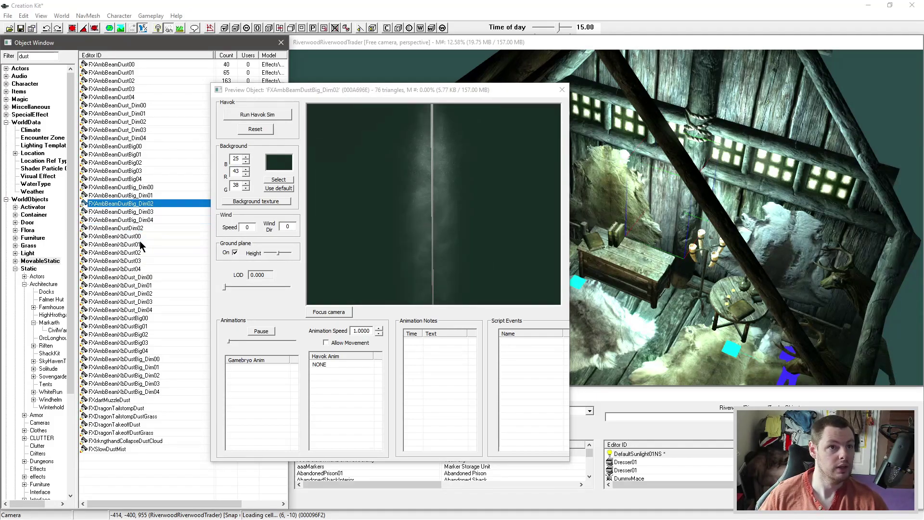
# - Place an FXAmbBeamDustBig_Dim03 beam in the room and move and rotate it to slant down from the row of windows
pyautogui.click(116, 211)
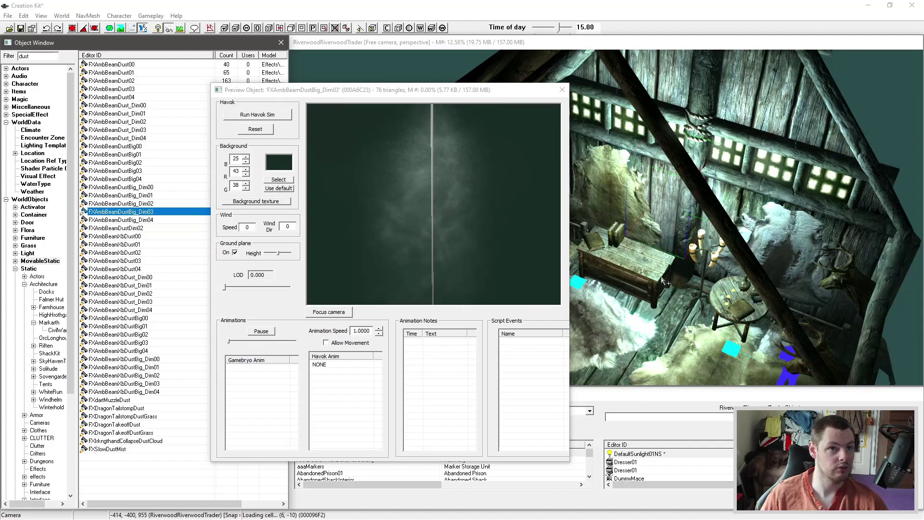
pyautogui.click(686, 277)
pyautogui.press('shift')
pyautogui.moveTo(595, 258); pyautogui.dragTo(610, 273, button='middle')
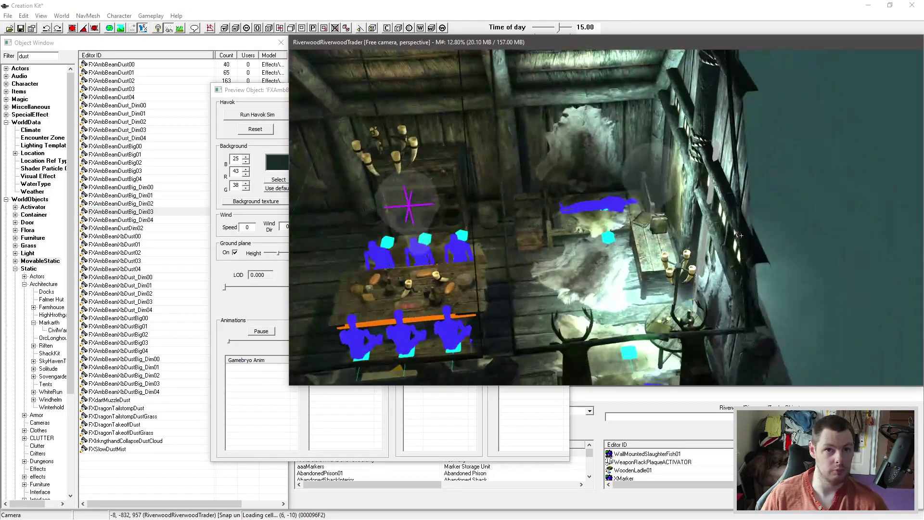
pyautogui.press('z')
pyautogui.moveTo(707, 240); pyautogui.dragTo(636, 202)
pyautogui.press('c')
pyautogui.moveTo(635, 202); pyautogui.dragTo(671, 184, button='right')
pyautogui.press('z')
pyautogui.keyDown('shift'); pyautogui.moveTo(671, 183); pyautogui.dragTo(673, 213, button='middle'); pyautogui.keyUp('shift')
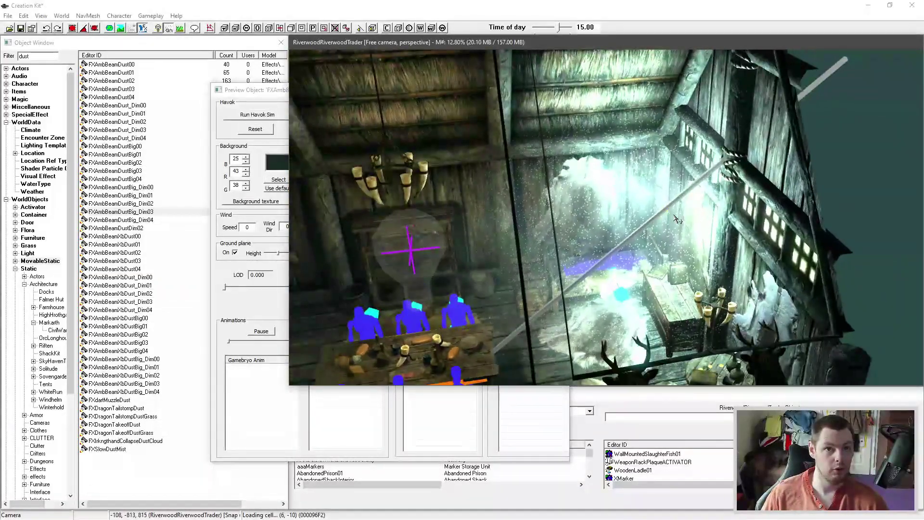
# - Close the object preview, assign FXLightRegionSunlight as the placed dust beam's exterior light emittance and apply it
pyautogui.click(280, 90)
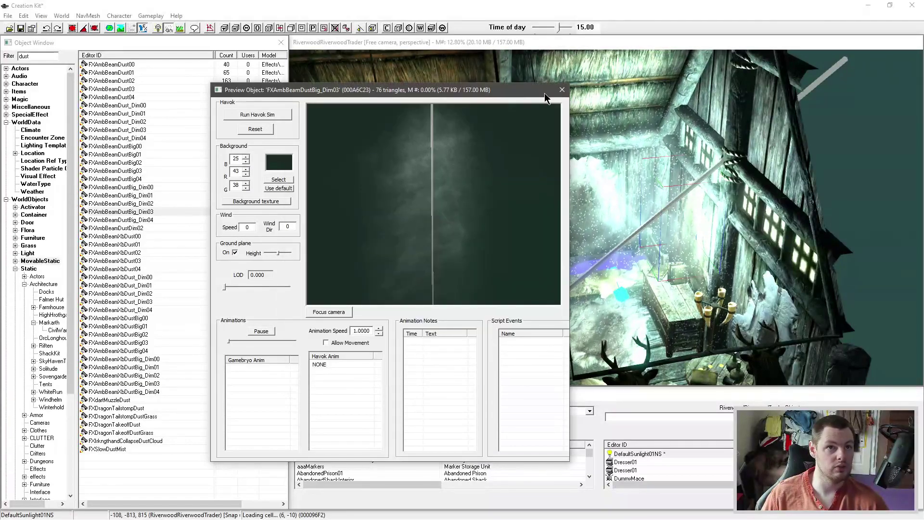
pyautogui.click(559, 90)
pyautogui.doubleClick(634, 237)
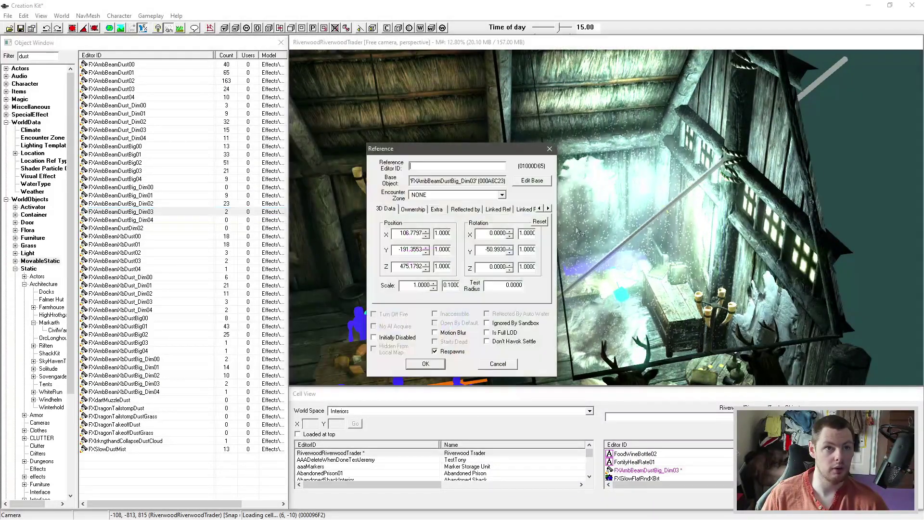
pyautogui.doubleClick(548, 208)
pyautogui.doubleClick(547, 208)
pyautogui.doubleClick(548, 208)
pyautogui.click(468, 208)
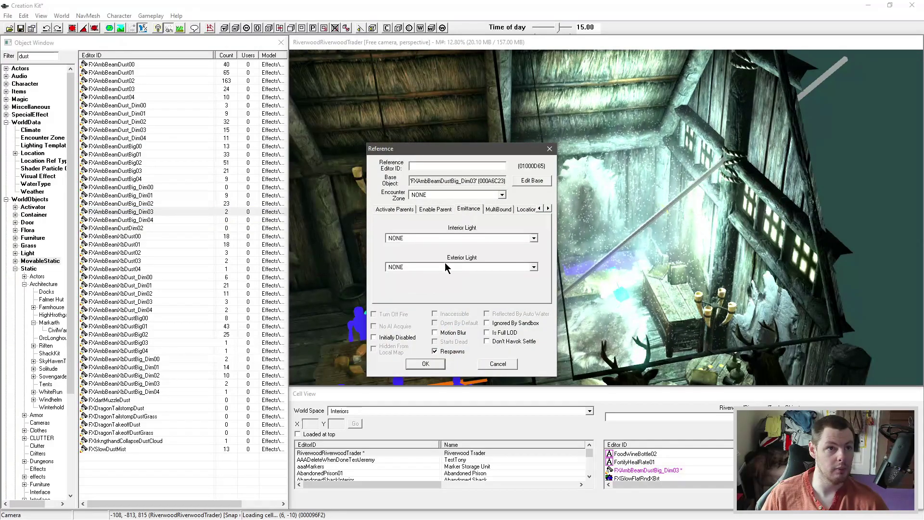
pyautogui.click(443, 266)
pyautogui.click(443, 267)
pyautogui.write('fx')
pyautogui.click(443, 267)
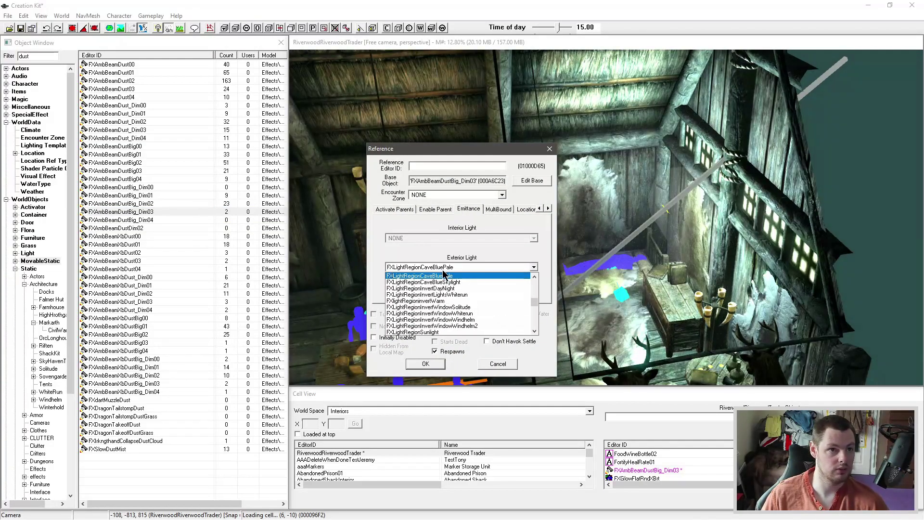
pyautogui.scroll(-3, 448, 287)
pyautogui.click(443, 313)
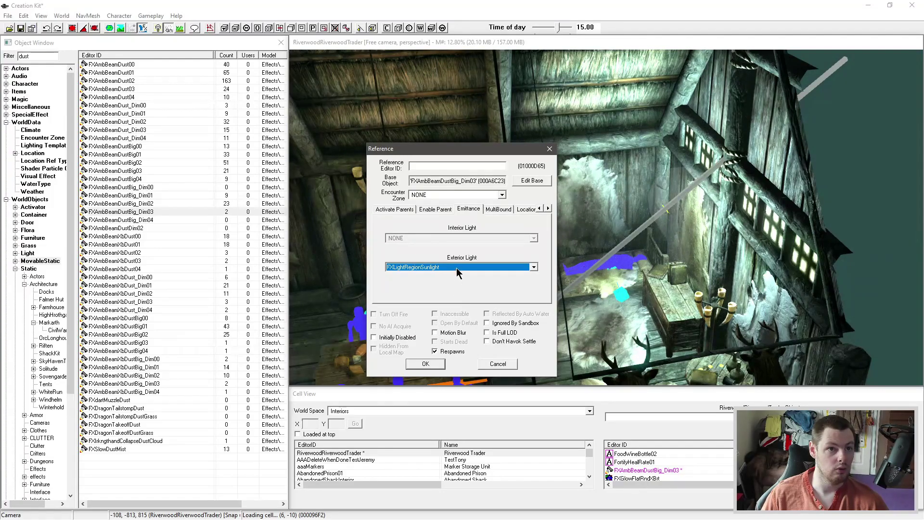
pyautogui.click(425, 364)
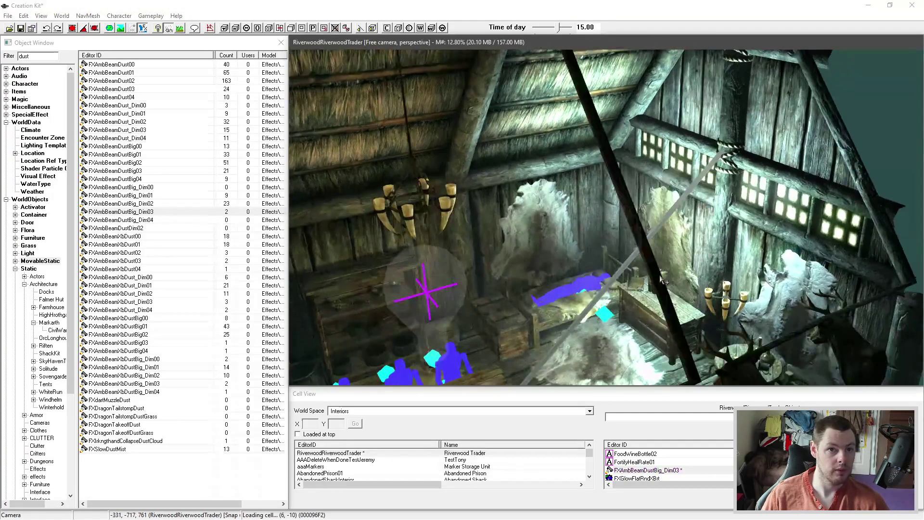
# - Hide the markers and examine the dust beam, windows and room lighting at a time of day of 19.75
pyautogui.moveTo(661, 280); pyautogui.dragTo(670, 258, button='middle')
pyautogui.scroll(3, 671, 258)
pyautogui.press('m')
pyautogui.scroll(3, 712, 201)
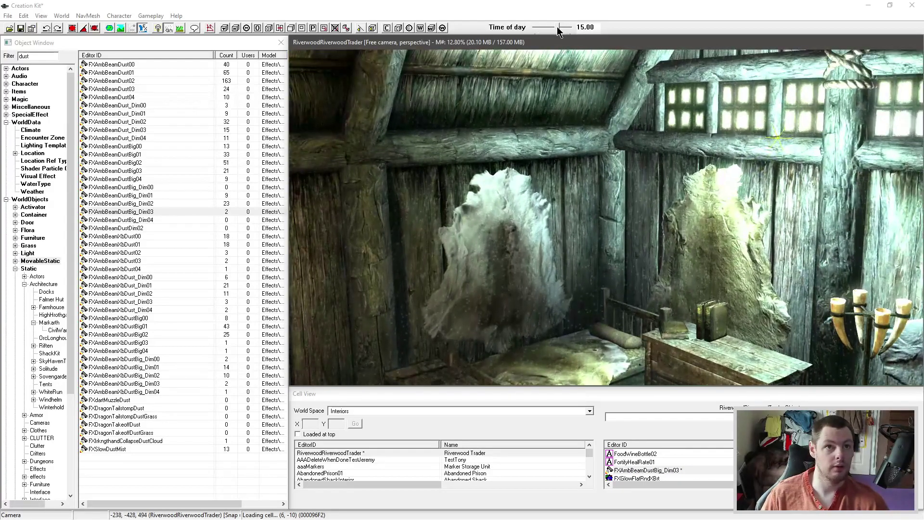
pyautogui.moveTo(558, 29)
pyautogui.mouseDown()
pyautogui.moveTo(541, 27)
pyautogui.moveTo(562, 25)
pyautogui.mouseUp()
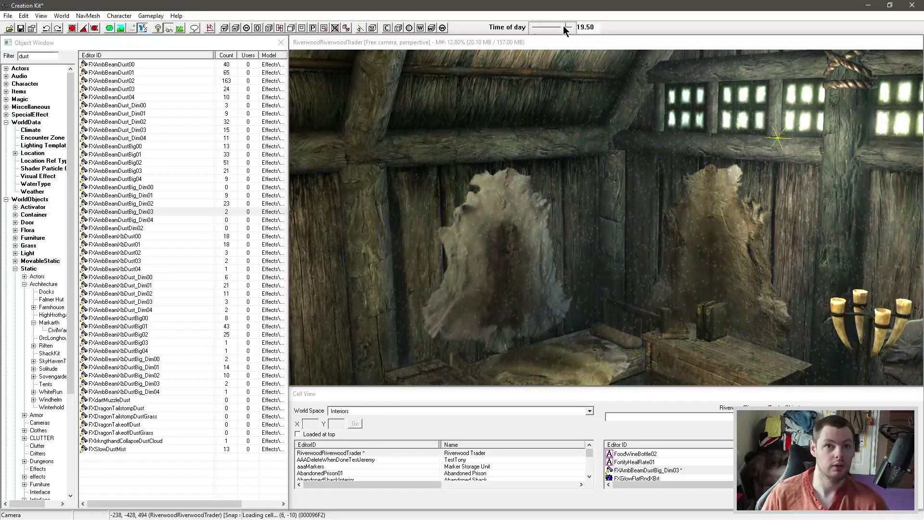
pyautogui.scroll(-5, 673, 197)
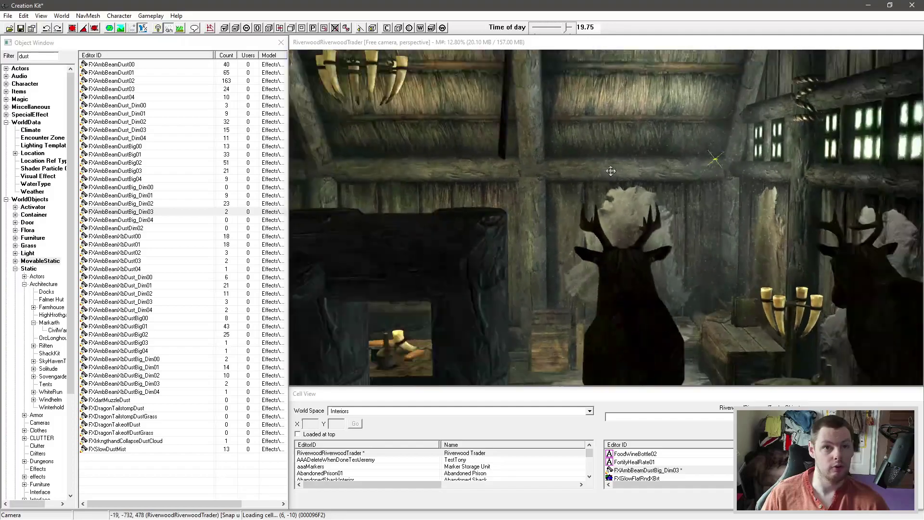
pyautogui.moveTo(645, 154); pyautogui.dragTo(728, 210, button='middle')
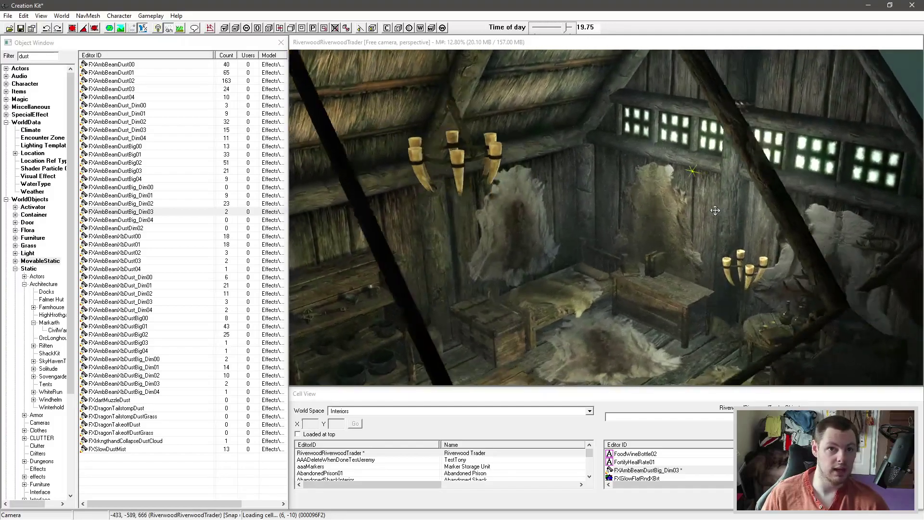
pyautogui.moveTo(714, 210)
pyautogui.keyDown('shift'); pyautogui.mouseDown(button='middle')
pyautogui.moveTo(640, 214)
pyautogui.moveTo(731, 214)
pyautogui.mouseUp(button='middle'); pyautogui.keyUp('shift')
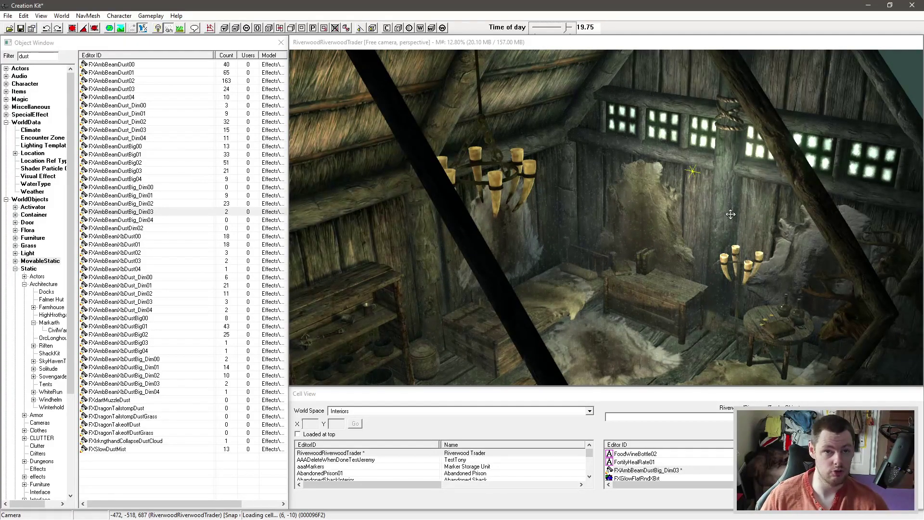
pyautogui.moveTo(683, 243)
pyautogui.mouseDown(button='middle')
pyautogui.moveTo(667, 241)
pyautogui.moveTo(728, 223)
pyautogui.mouseUp(button='middle')
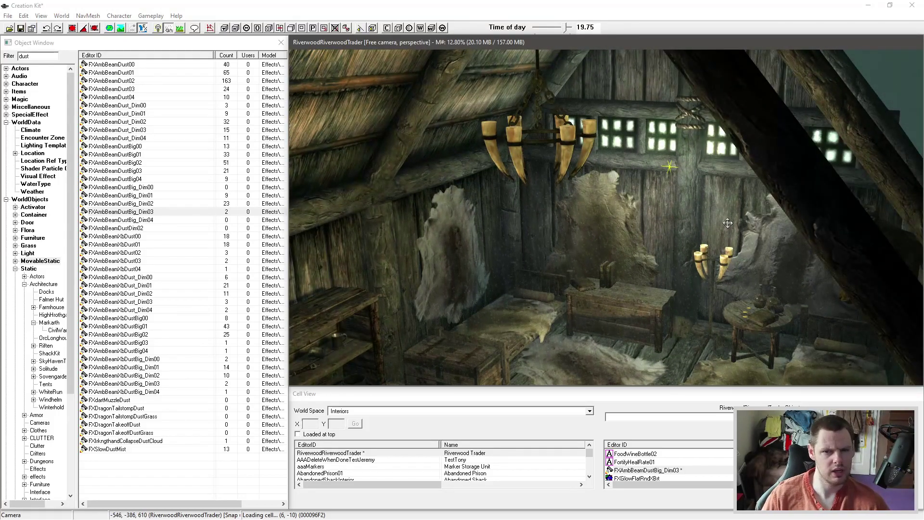
pyautogui.scroll(4, 666, 250)
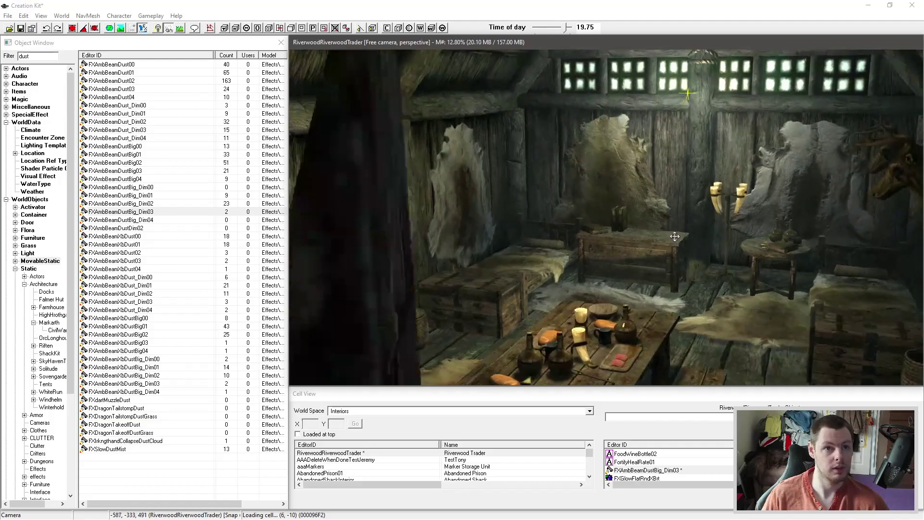
pyautogui.scroll(3, 676, 236)
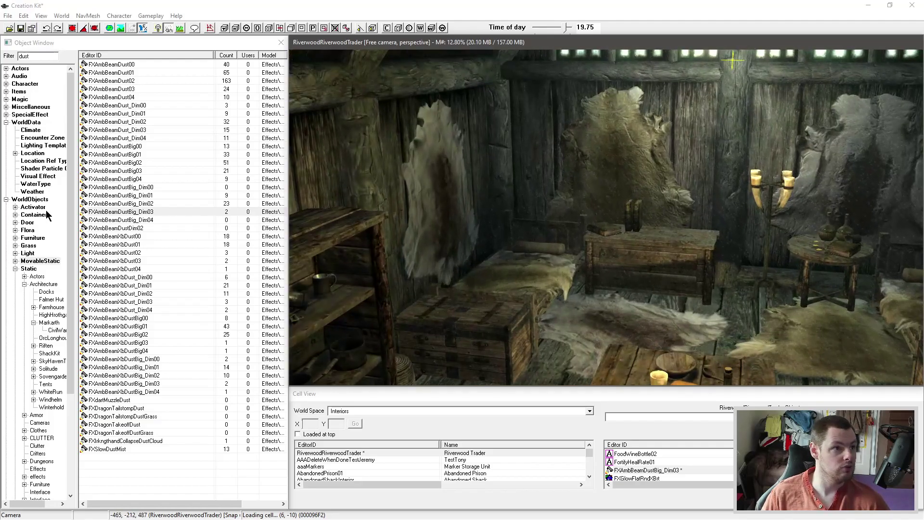
# - Filter the movable static objects by "maginv"
pyautogui.click(148, 236)
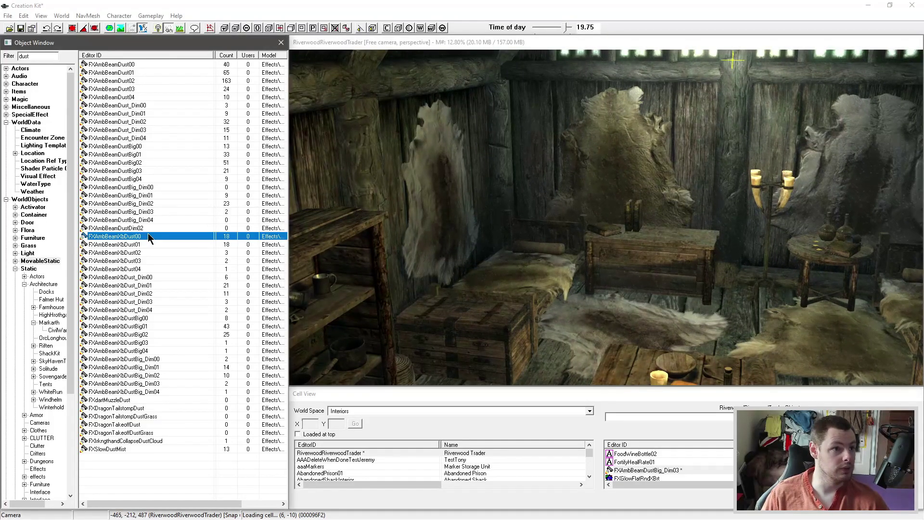
pyautogui.moveTo(34, 56); pyautogui.dragTo(5, 60)
pyautogui.write('m')
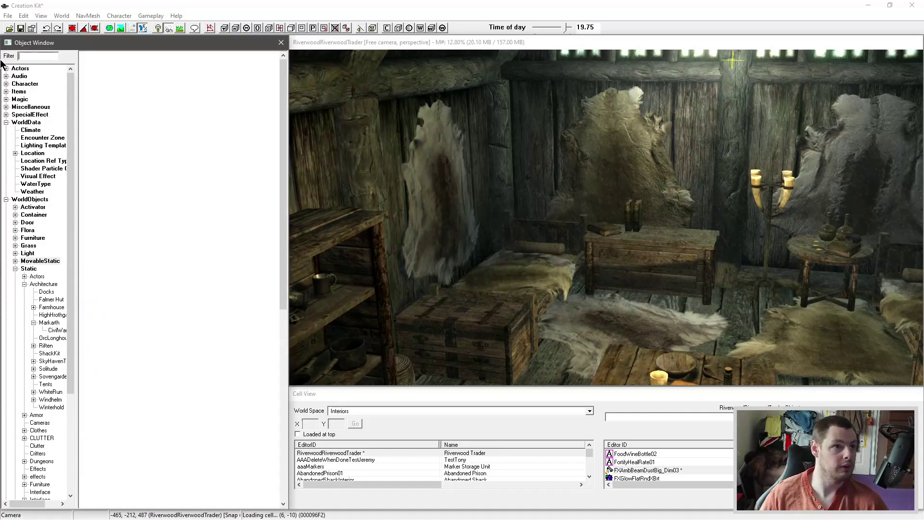
pyautogui.write('aginv')
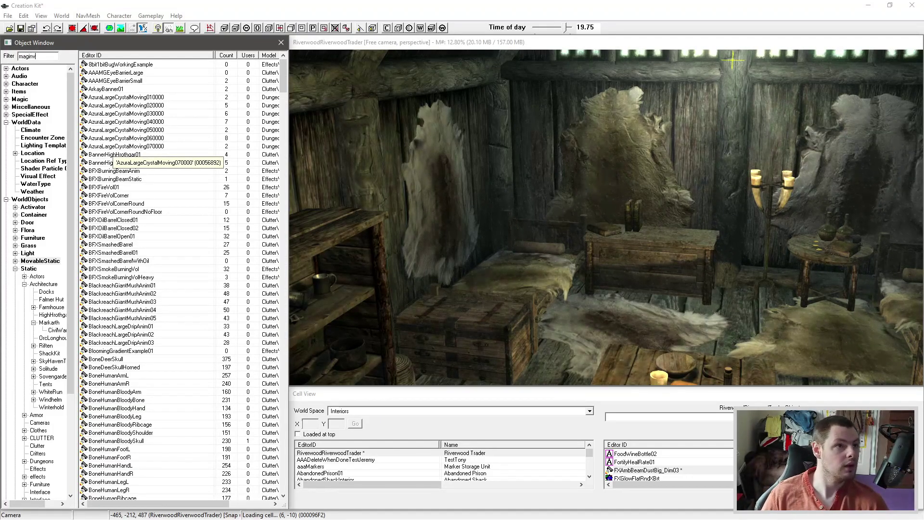
# - Filter the movable static objects by "azur" and preview the AzuraLargeCrystalMoving050000 crystal
pyautogui.moveTo(39, 56); pyautogui.dragTo(12, 55)
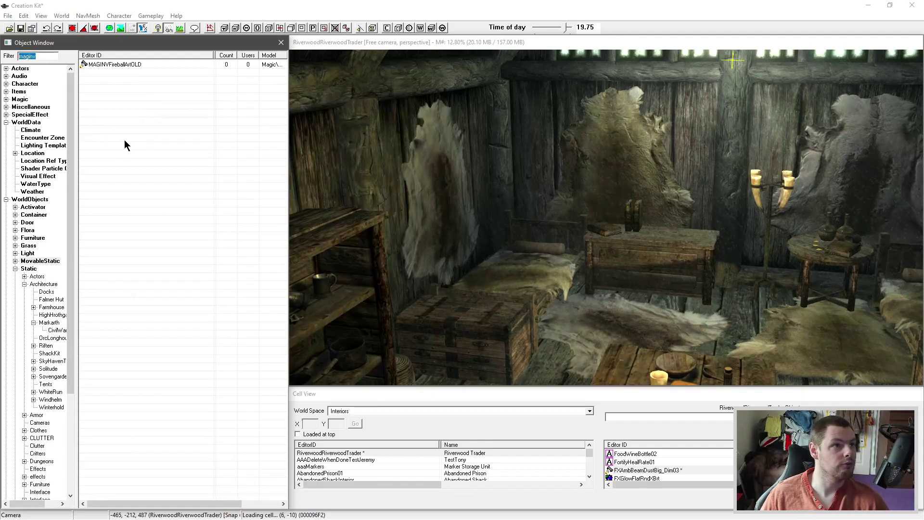
pyautogui.write('azur')
pyautogui.rightClick(121, 123)
pyautogui.click(154, 160)
pyautogui.rightClick(124, 98)
pyautogui.click(161, 140)
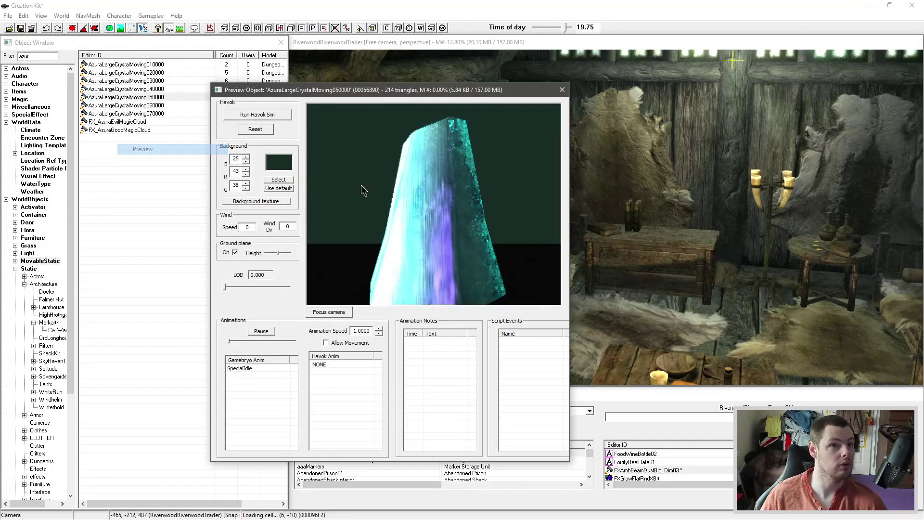
# - Preview the FX_AzuraGoodMagicCloud effect from a tilted angle, then close the object preview
pyautogui.click(123, 130)
pyautogui.moveTo(415, 213); pyautogui.dragTo(443, 206, button='middle')
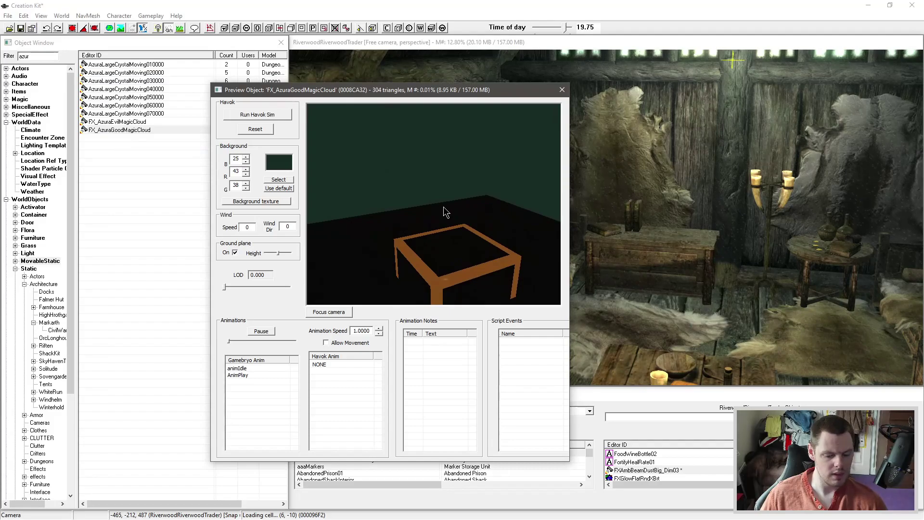
pyautogui.click(561, 90)
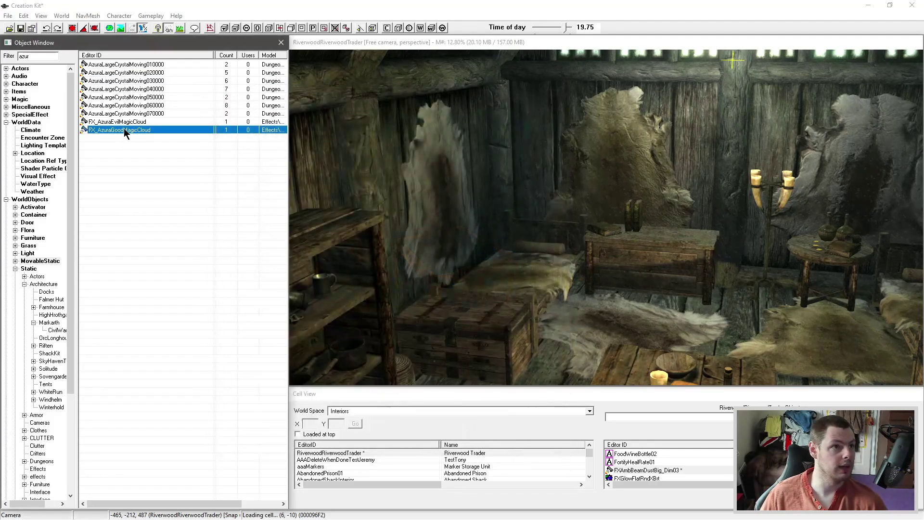
# - Filter the movable static objects by "glow" and preview FXFollowGlows and FXSolitudeLightHouseGlow
pyautogui.doubleClick(44, 56)
pyautogui.write('glow')
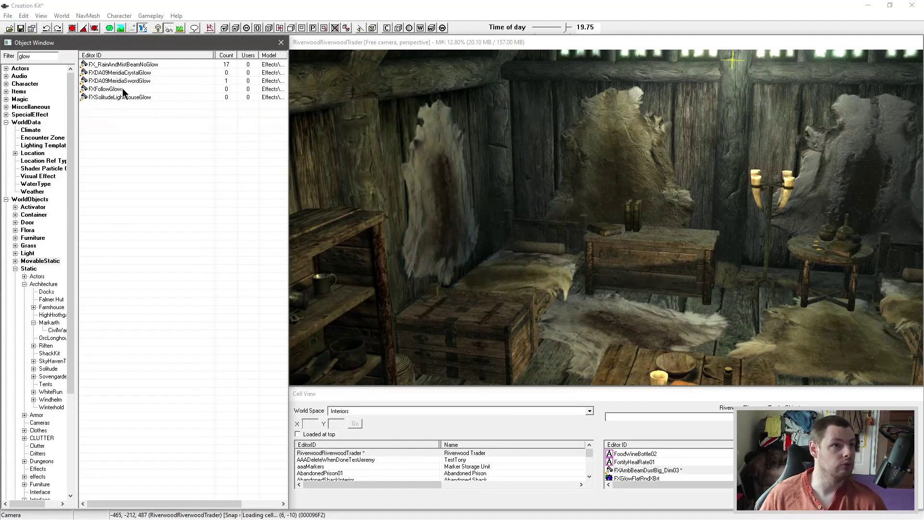
pyautogui.click(106, 90)
pyautogui.rightClick(96, 88)
pyautogui.click(135, 137)
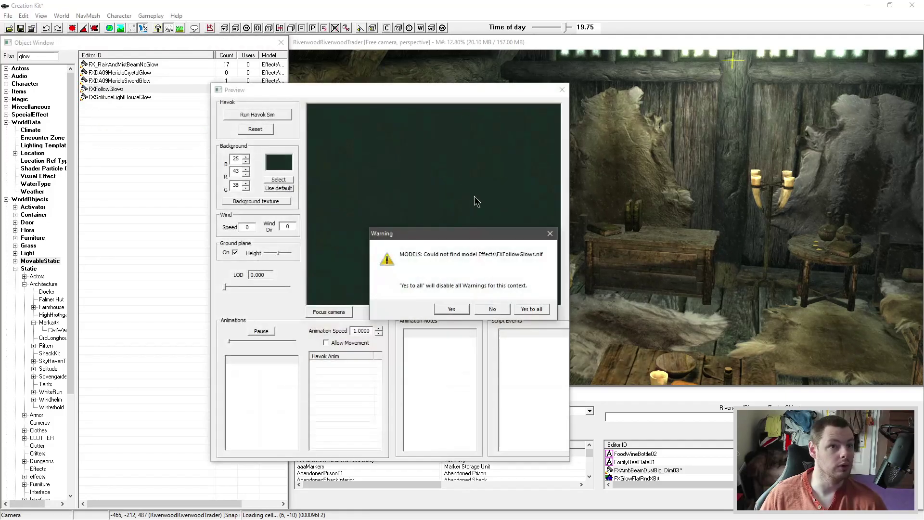
pyautogui.click(531, 308)
pyautogui.click(120, 97)
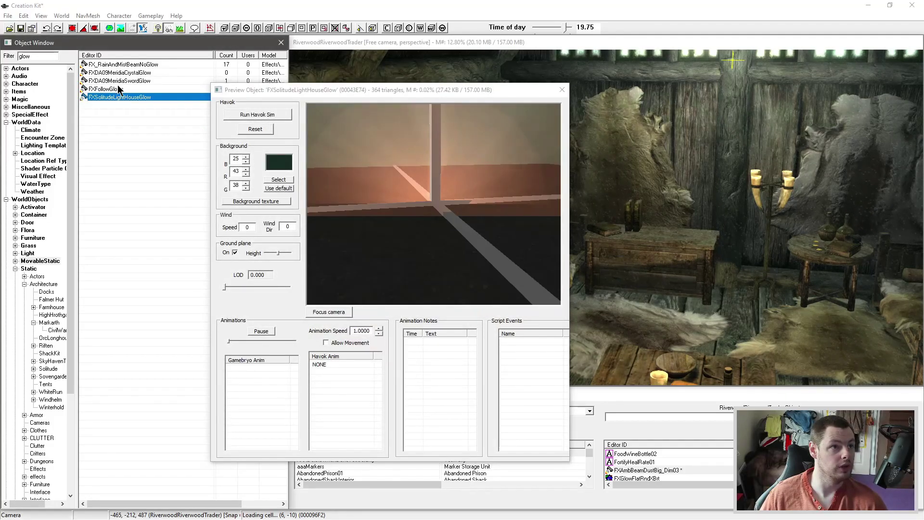
# - Place FXSolitudeLightHouseGlow in the room and lower it vertically to the books on the desk by the back wall
pyautogui.moveTo(98, 98); pyautogui.dragTo(654, 249)
pyautogui.scroll(-3, 654, 249)
pyautogui.moveTo(480, 209); pyautogui.dragTo(620, 162)
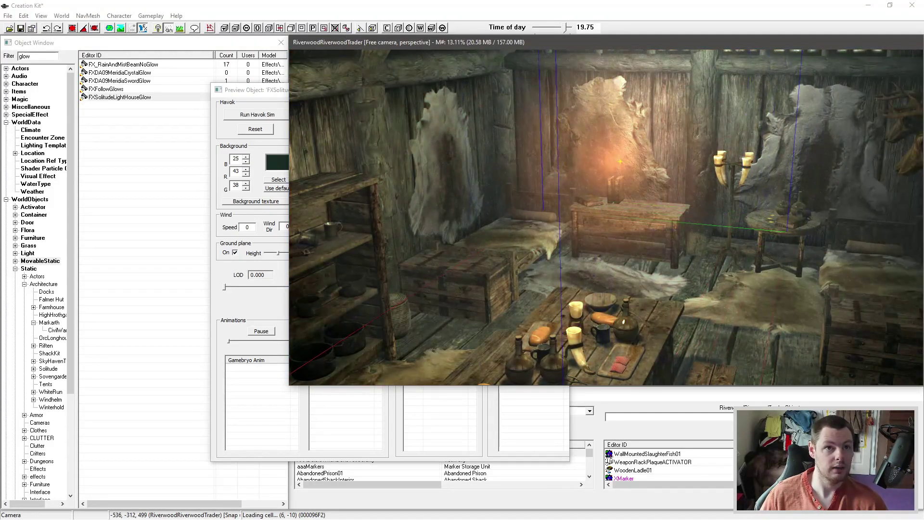
pyautogui.press('z')
pyautogui.moveTo(620, 162); pyautogui.dragTo(620, 229)
pyautogui.keyDown('shift'); pyautogui.moveTo(876, 78); pyautogui.dragTo(649, 194, button='middle'); pyautogui.keyUp('shift')
pyautogui.scroll(3, 649, 194)
# - Open the placed glow's emittance settings and try interior lights from Alikr_OmniLight_Warm through BleakFallsCandleLight01NSTESTTEST
pyautogui.doubleClick(643, 186)
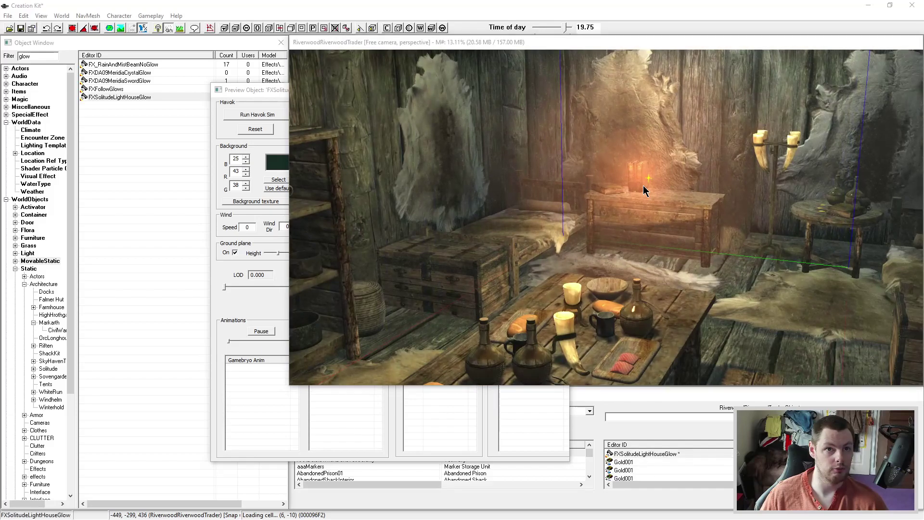
pyautogui.moveTo(492, 148); pyautogui.dragTo(445, 195)
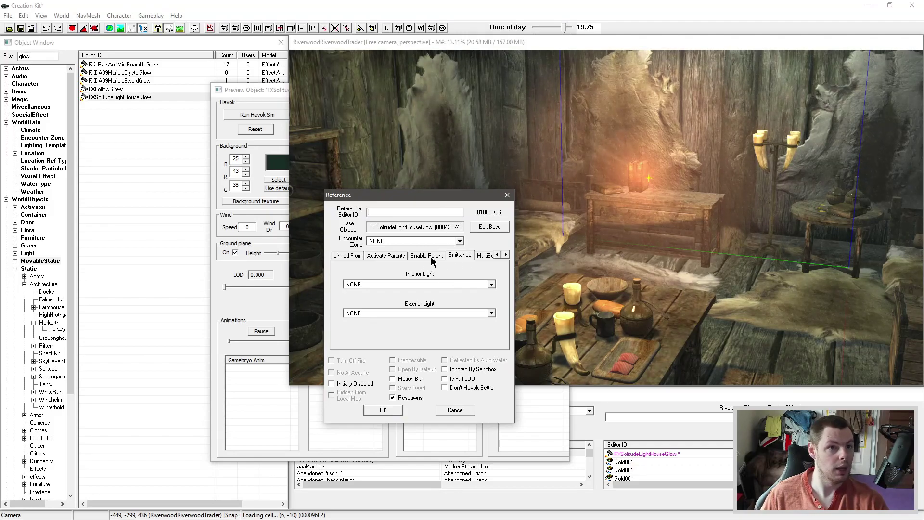
pyautogui.click(437, 313)
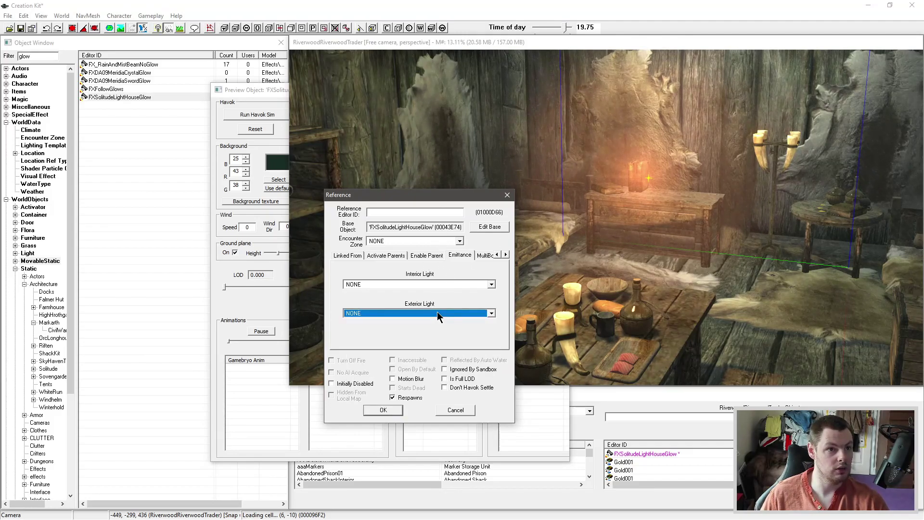
pyautogui.click(436, 285)
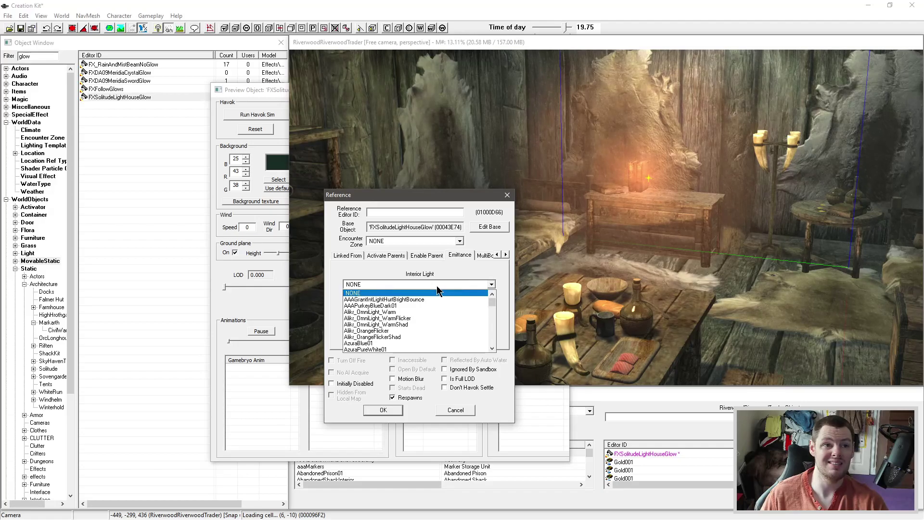
pyautogui.click(402, 312)
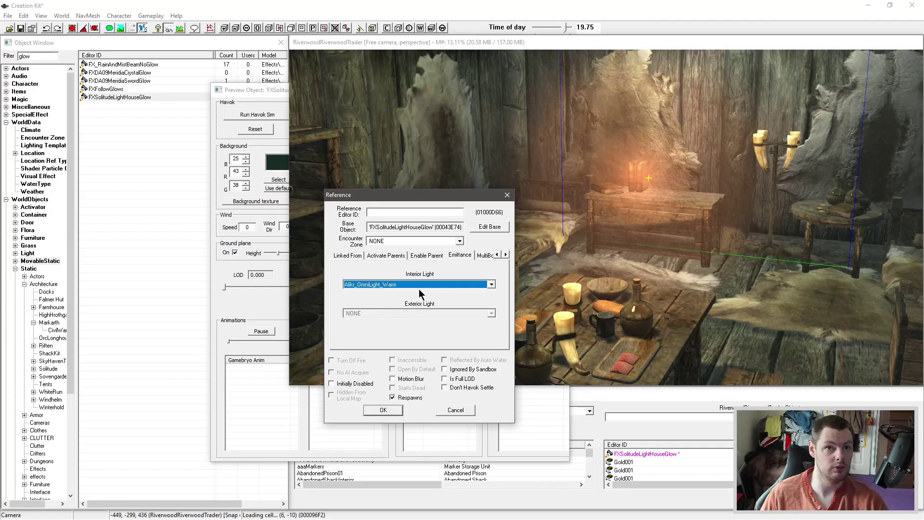
pyautogui.scroll(-3, 429, 281)
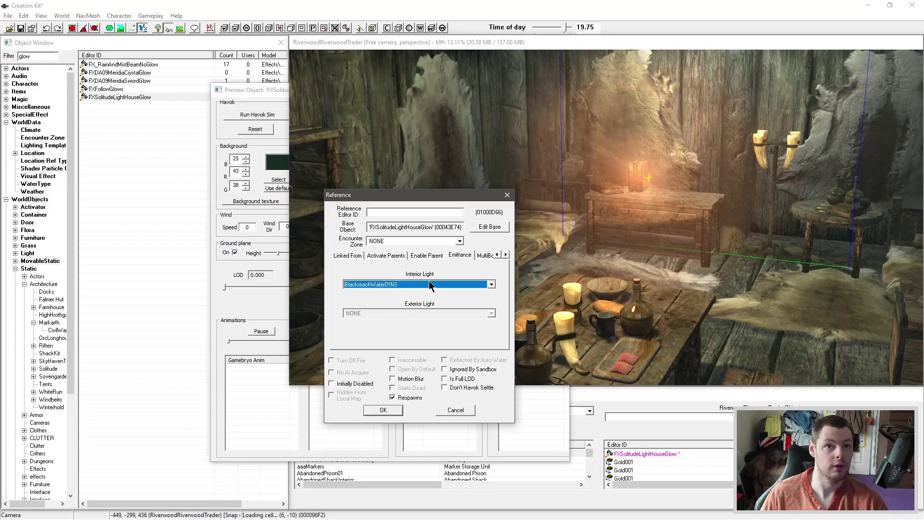
pyautogui.scroll(-3, 429, 281)
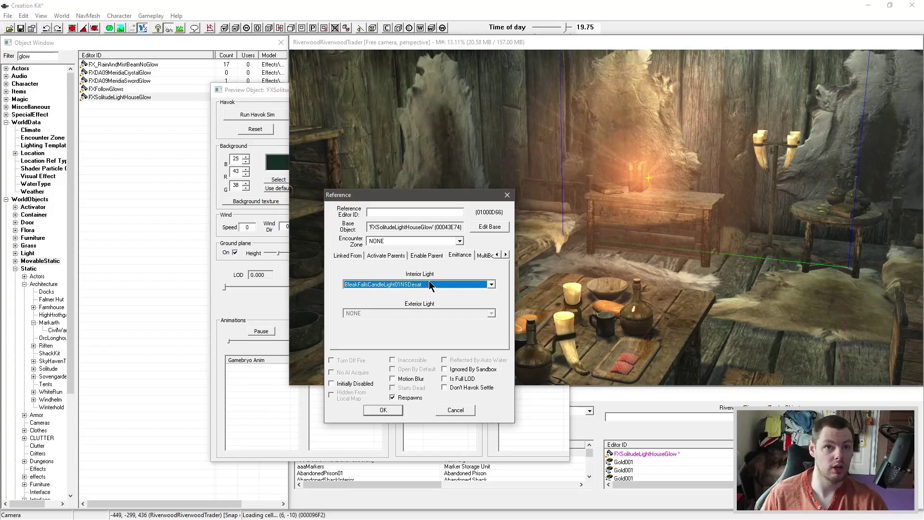
pyautogui.scroll(-1, 429, 282)
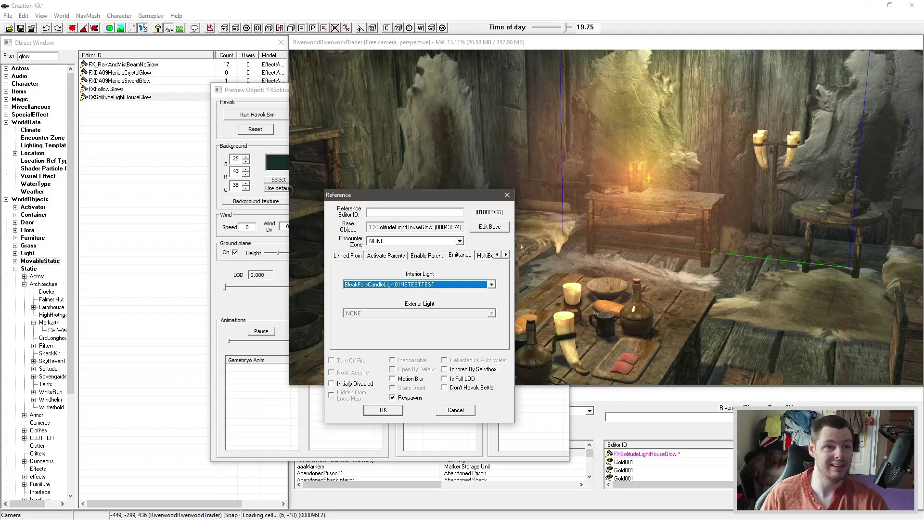
# - Try further interior lights on the glow, including BleakFallsWaterBounce01, CaveSunlight, DBFireLight01NS and a DefaultBlueBounceWater light
pyautogui.click(420, 285)
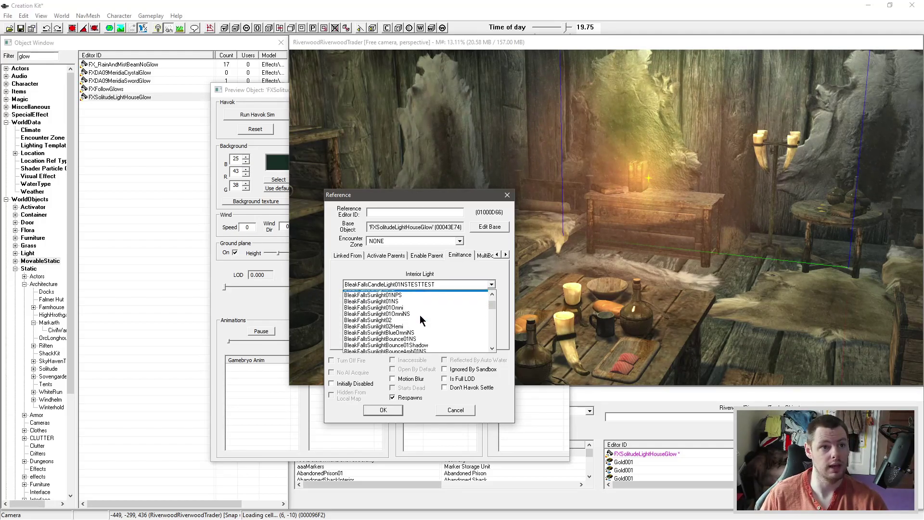
pyautogui.scroll(-3, 414, 317)
pyautogui.click(415, 316)
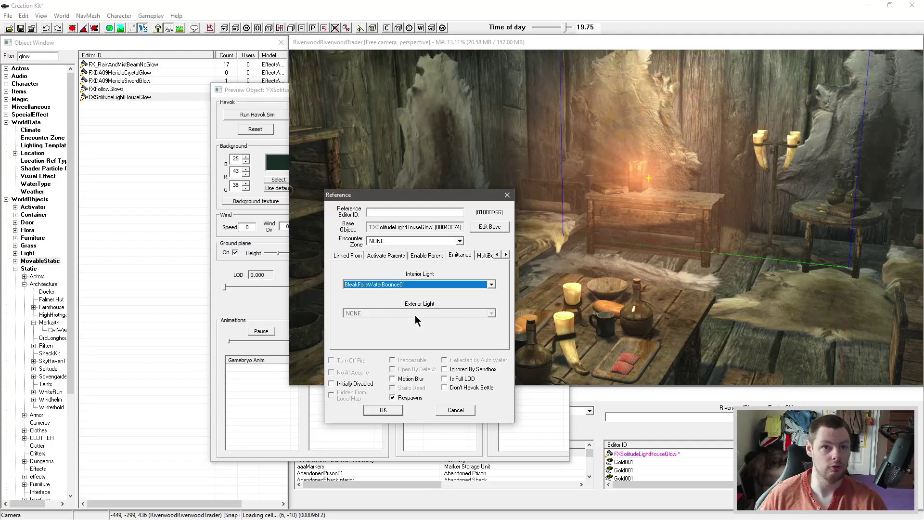
pyautogui.scroll(-10, 415, 315)
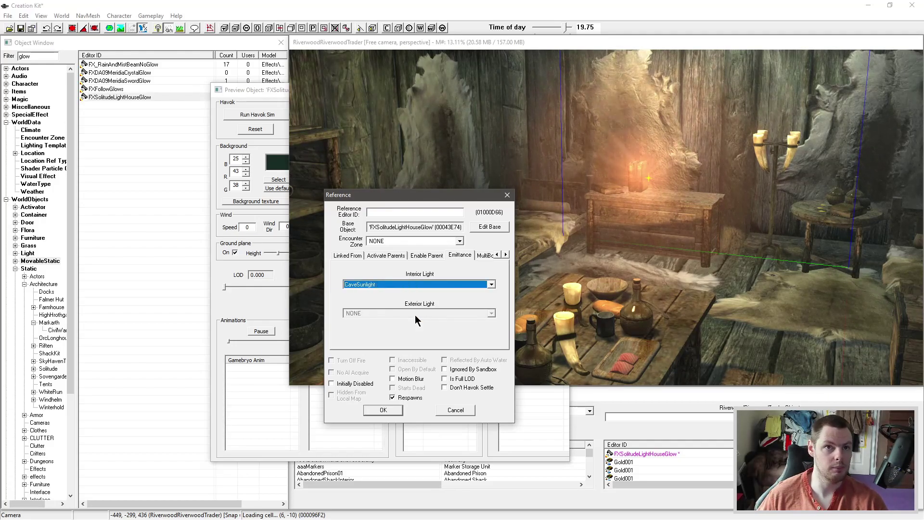
pyautogui.scroll(-10, 415, 315)
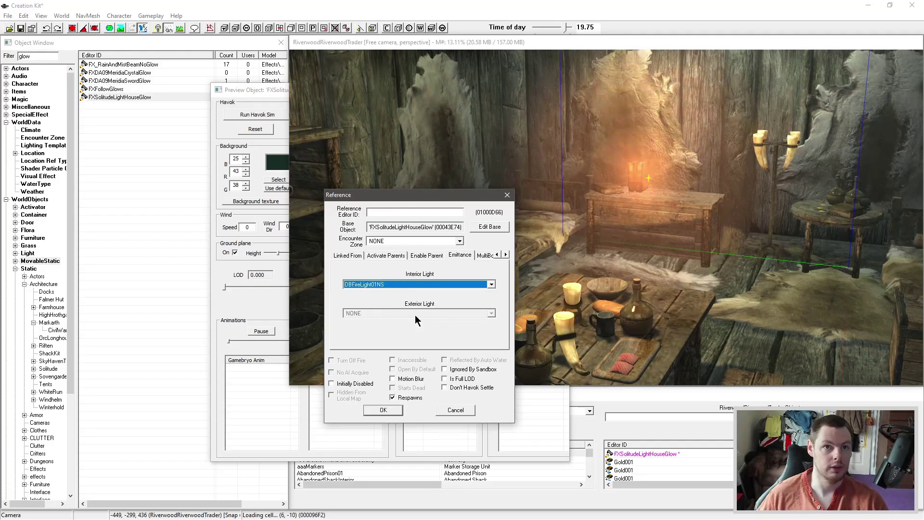
pyautogui.scroll(-3, 415, 315)
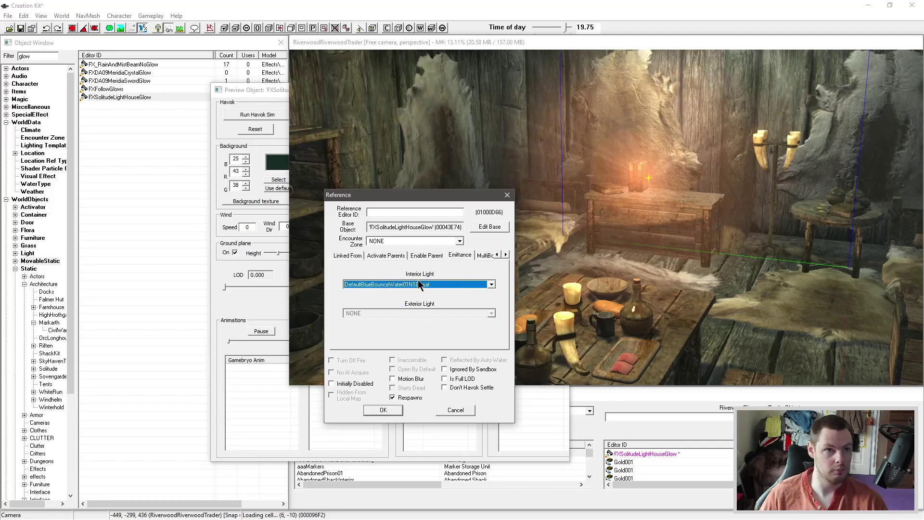
# - Try DefaultSunlightBlueOmniNS, DefaultTorch01NS, dunAzurasStarLightBlue and a Dwarven omni light as the glow's interior emittance, then discard the reference changes
pyautogui.click(423, 284)
pyautogui.scroll(-5, 431, 321)
pyautogui.click(427, 322)
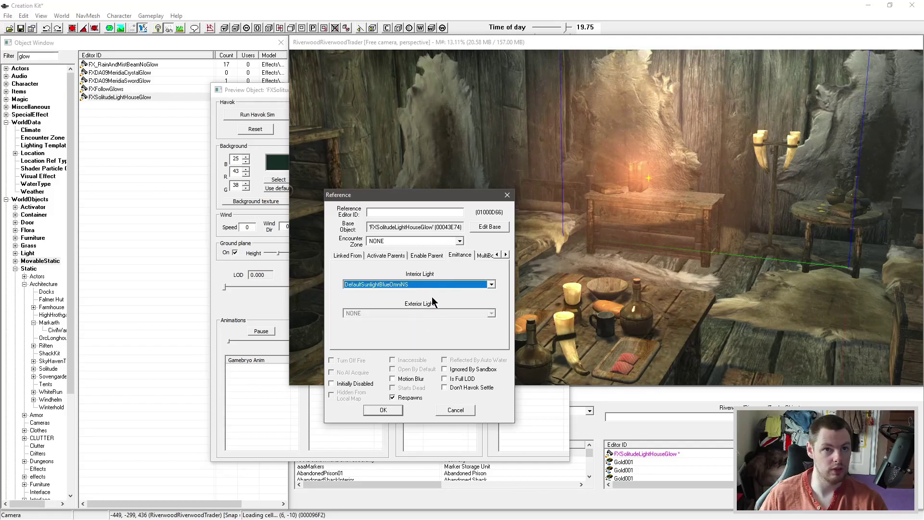
pyautogui.scroll(-5, 435, 283)
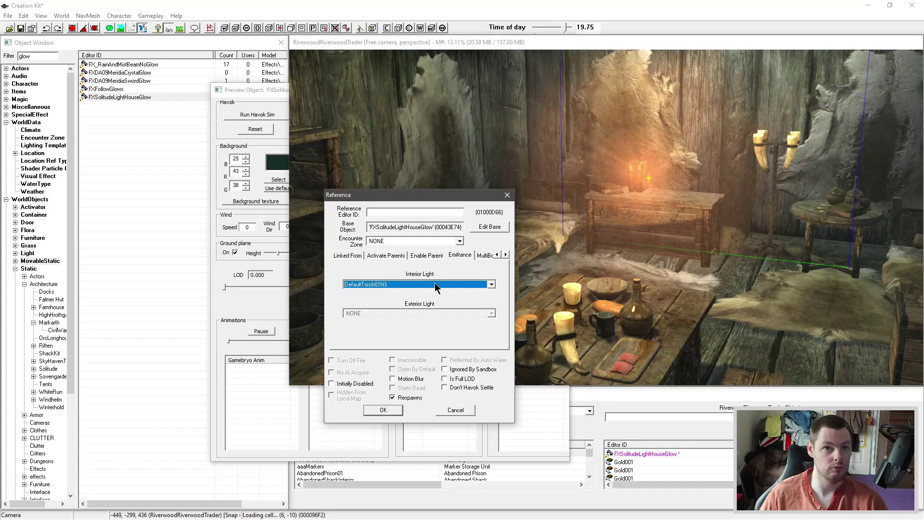
pyautogui.scroll(-4, 435, 283)
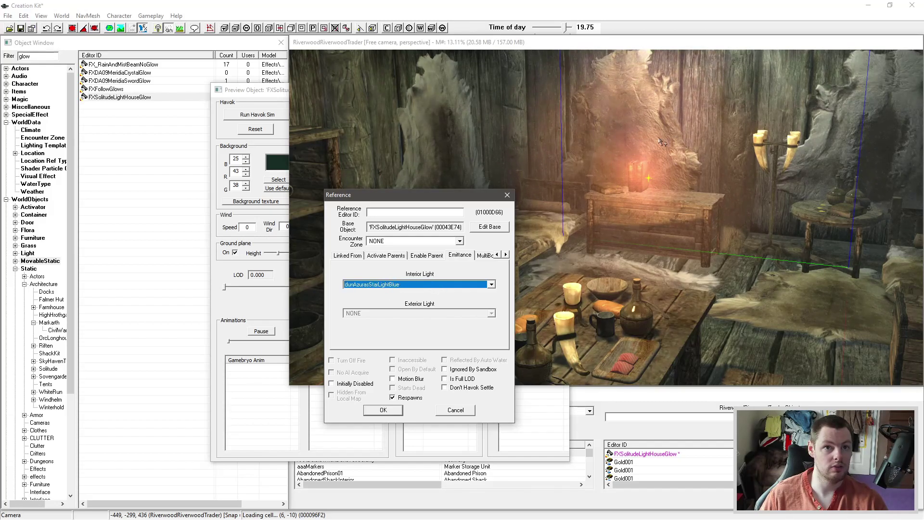
pyautogui.scroll(-3, 438, 284)
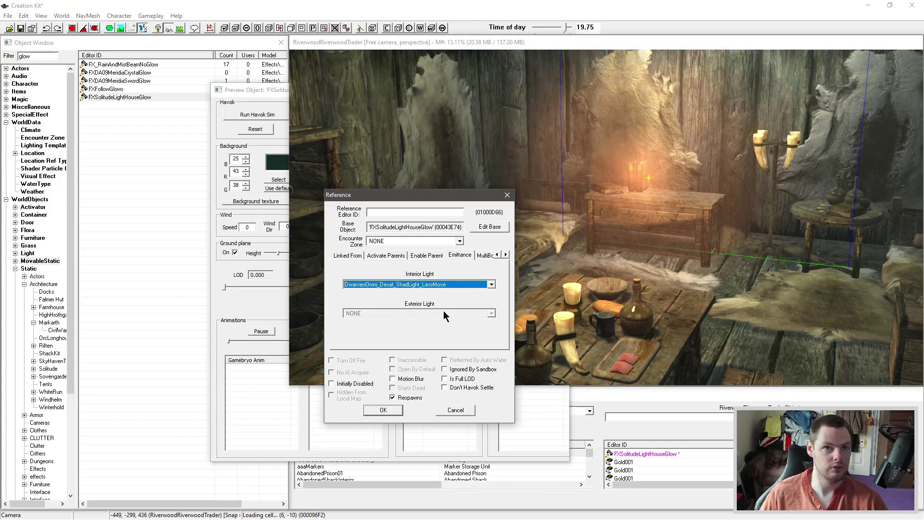
pyautogui.click(464, 409)
# - Close the object preview and delete the placed FXSolitudeLightHouseGlow from the room
pyautogui.click(569, 91)
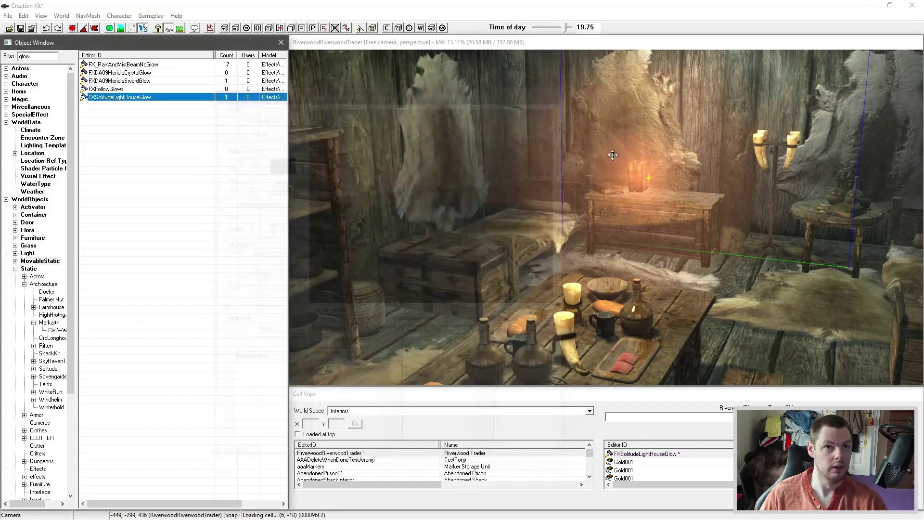
pyautogui.scroll(-5, 687, 209)
pyautogui.moveTo(673, 215); pyautogui.dragTo(627, 225, button='middle')
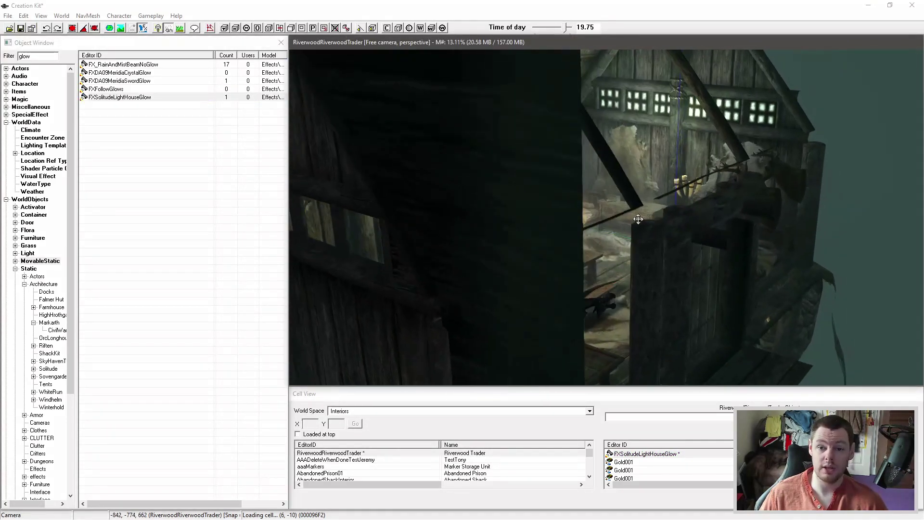
pyautogui.press('Delete')
pyautogui.click(584, 217)
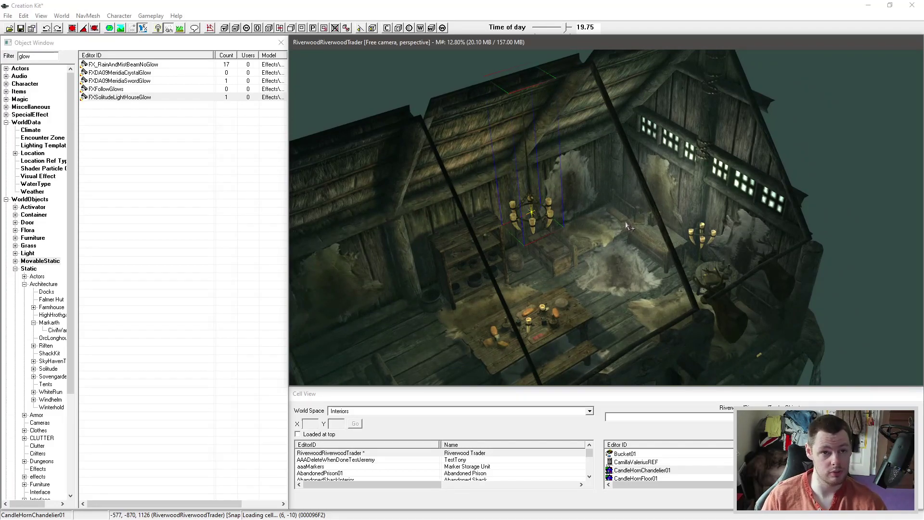
pyautogui.keyDown('shift'); pyautogui.moveTo(606, 233); pyautogui.dragTo(601, 194, button='middle'); pyautogui.keyUp('shift')
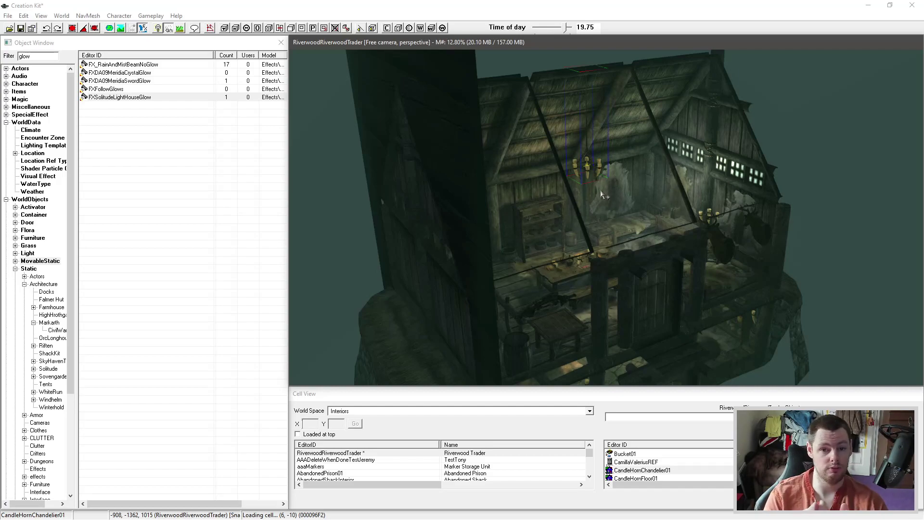
pyautogui.keyDown('shift'); pyautogui.moveTo(706, 219); pyautogui.dragTo(697, 217, button='middle'); pyautogui.keyUp('shift')
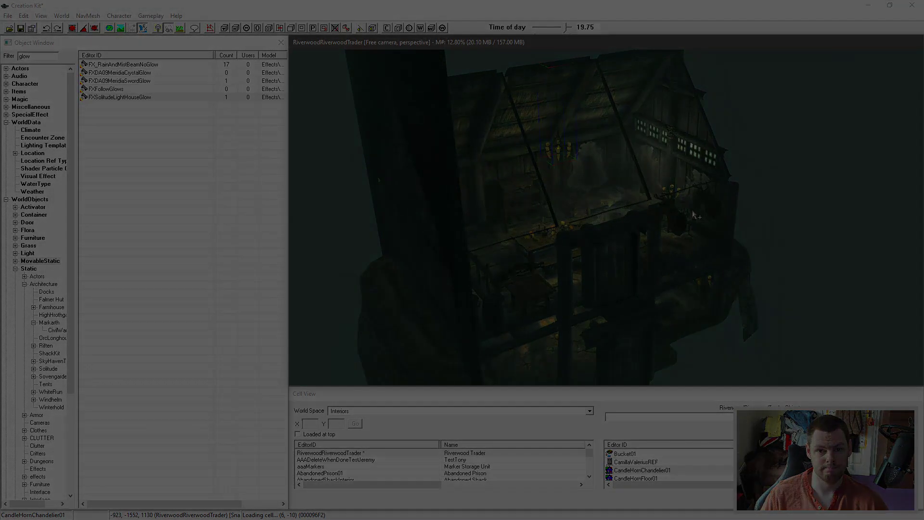